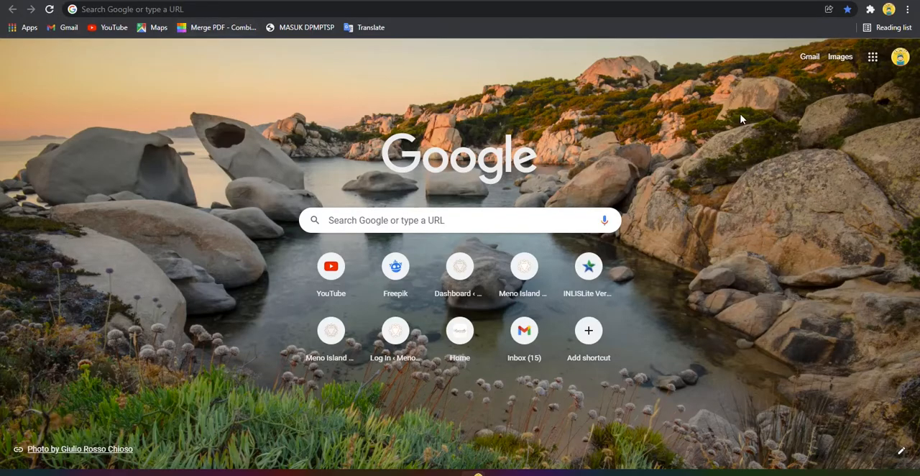
Open the INLISLite portal at localhost:8123/inlislite3
click(225, 9)
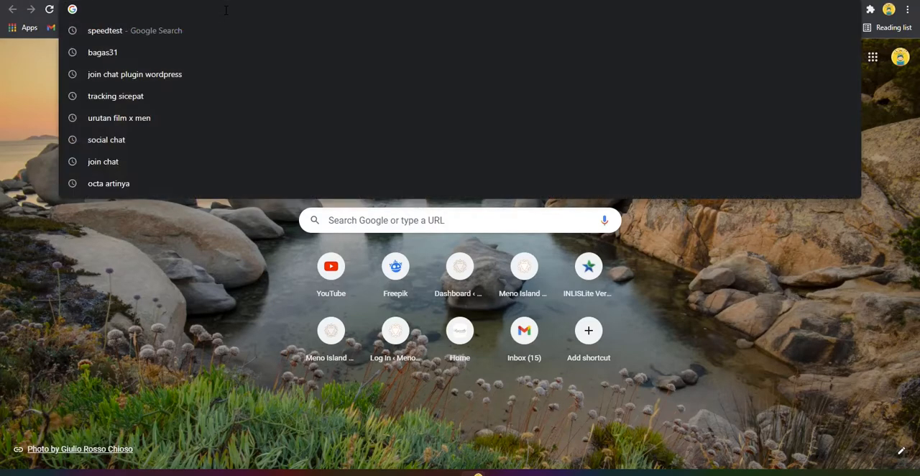
text(local)
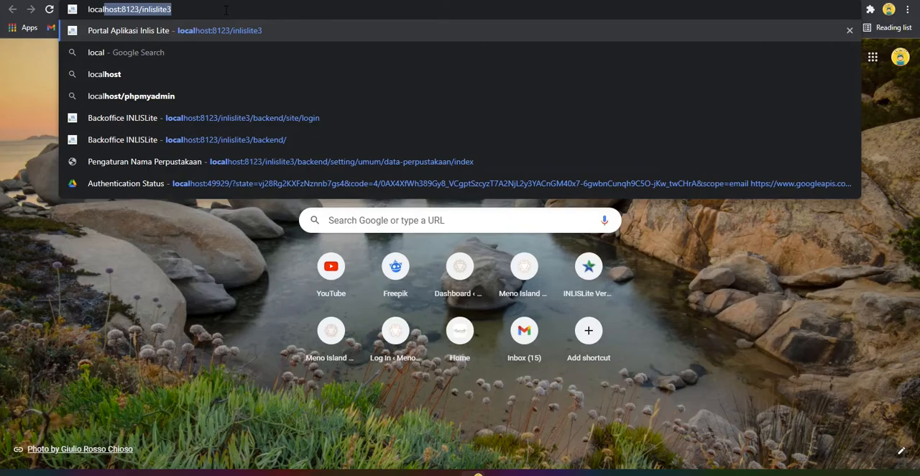
key(Right)
key(Left)
key(Left)
key(Left)
key(Left)
key(Left)
key(Left)
key(Left)
key(Left)
key(Left)
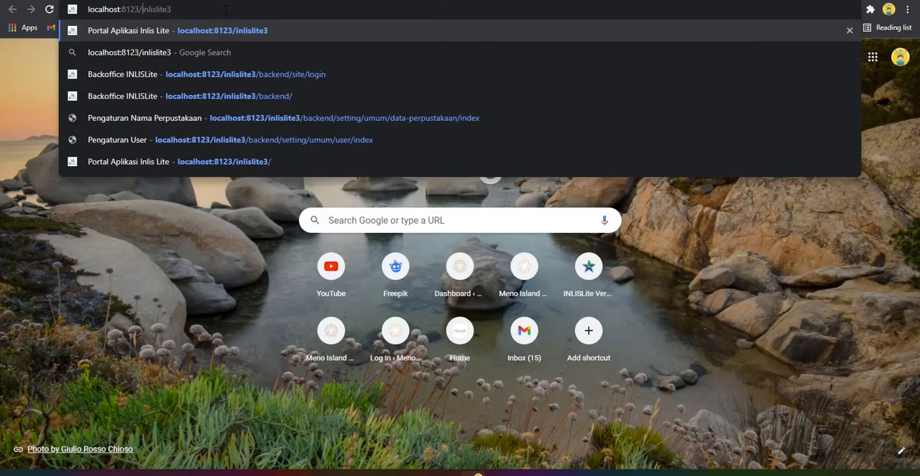
key(Right)
key(Right)
key(Right)
key(Return)
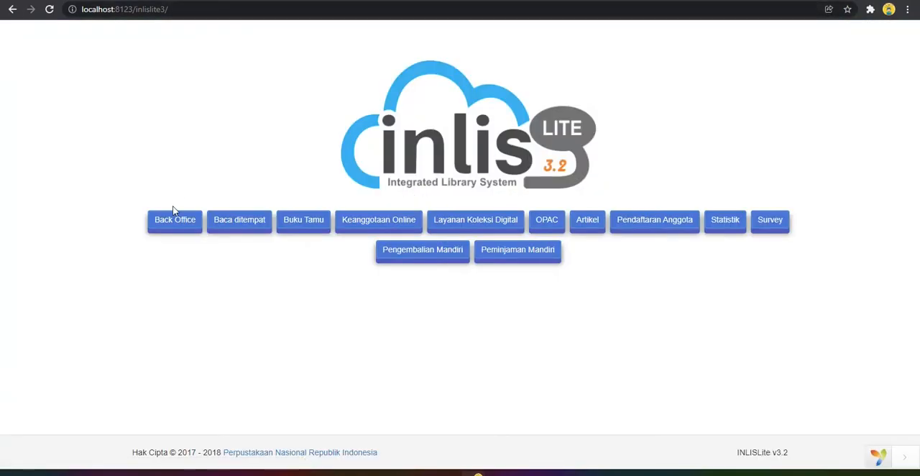
Open the Back Office and sign in with the prefilled credentials, using Perpustakaan Pusat as the library location
click(177, 228)
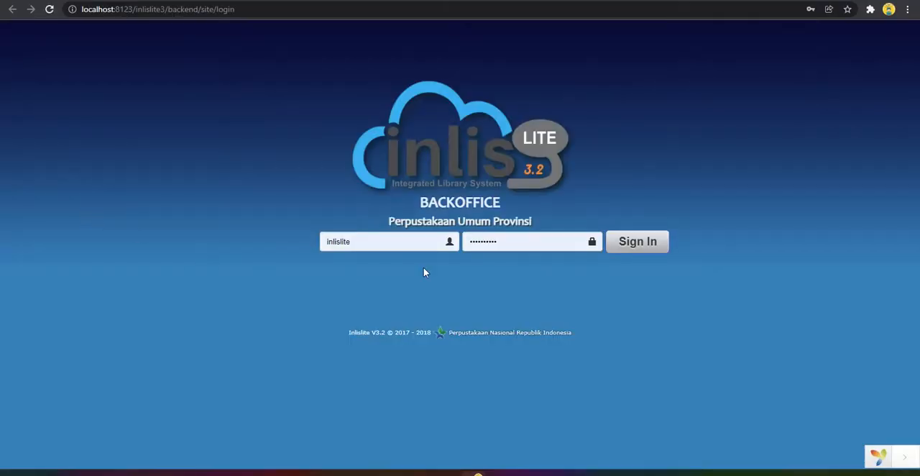
click(363, 242)
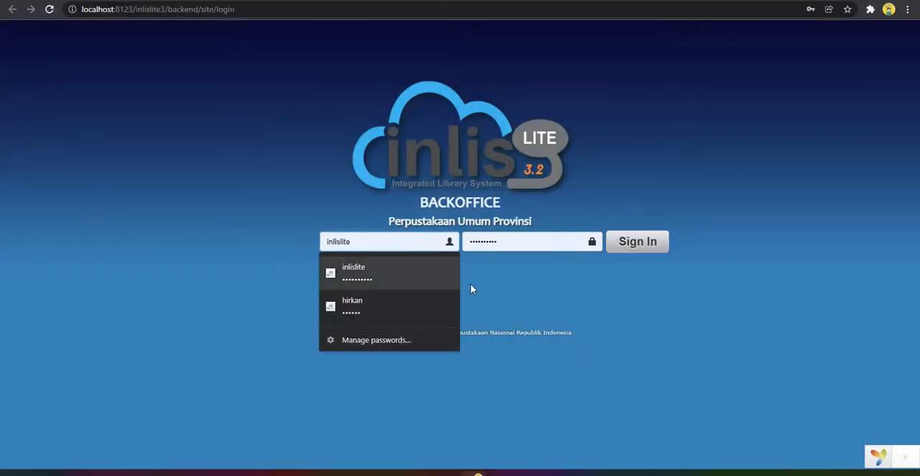
click(534, 242)
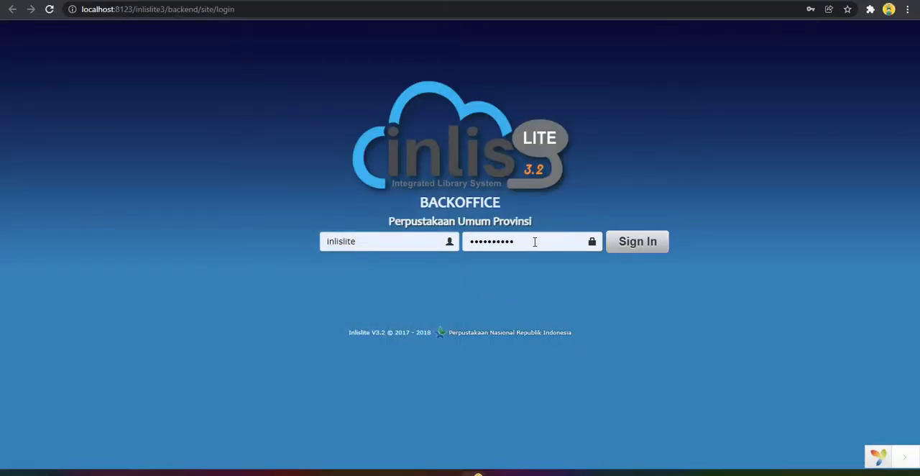
click(660, 245)
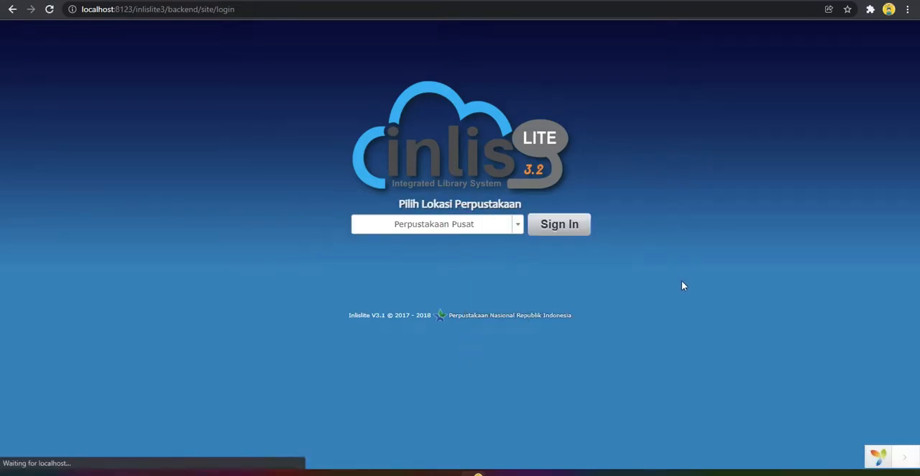
click(572, 230)
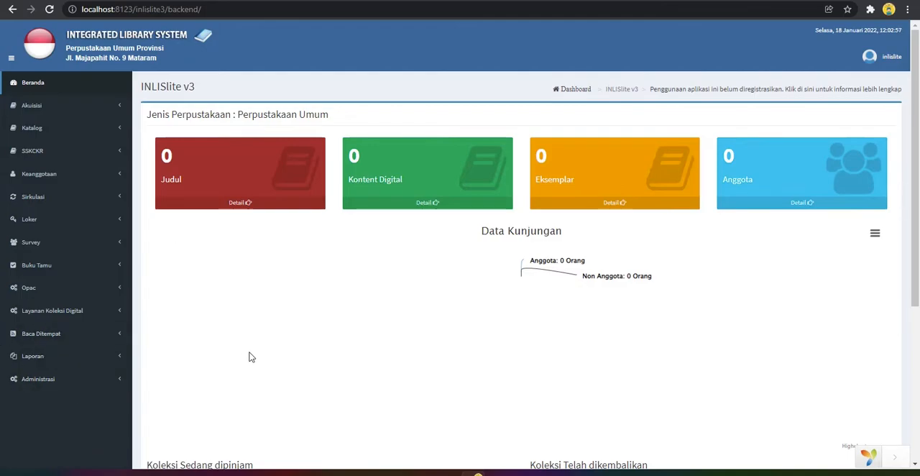
Try hiding and showing the navigation sidebar, and view the options of the signed-in account
click(11, 61)
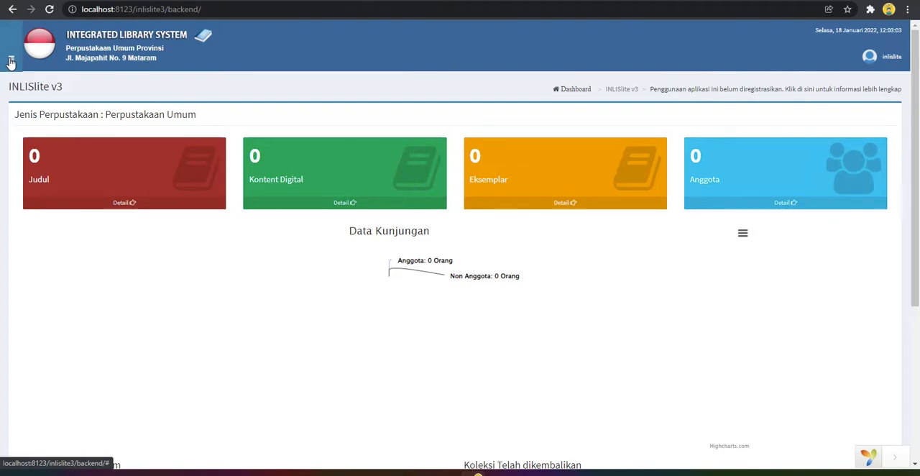
click(11, 61)
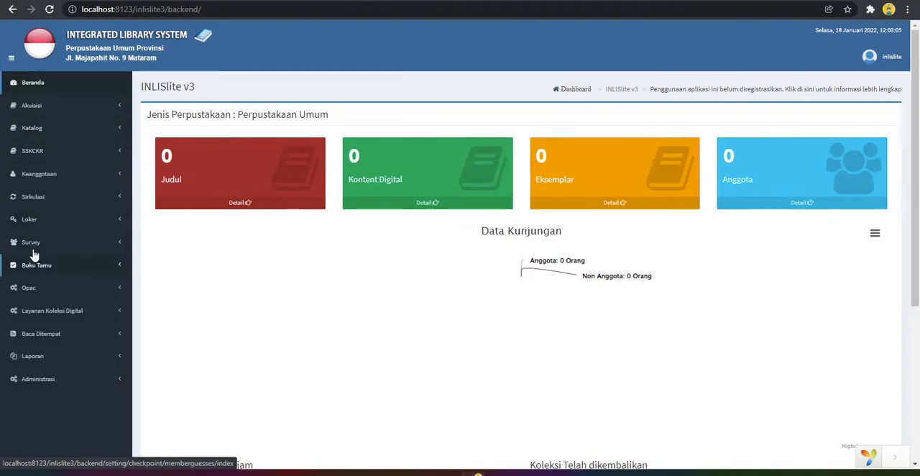
click(11, 57)
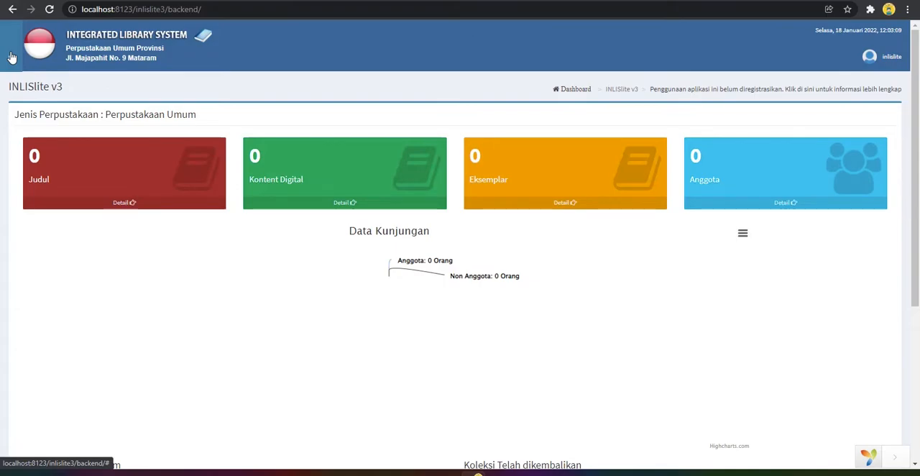
click(11, 58)
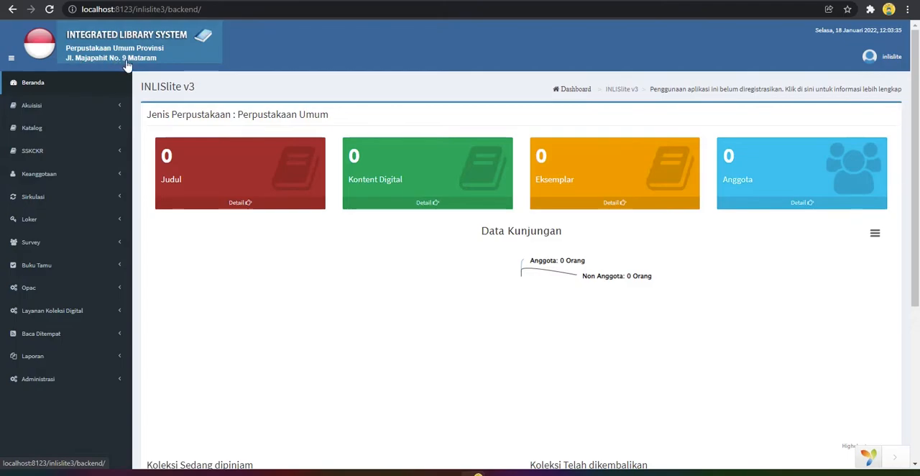
click(884, 59)
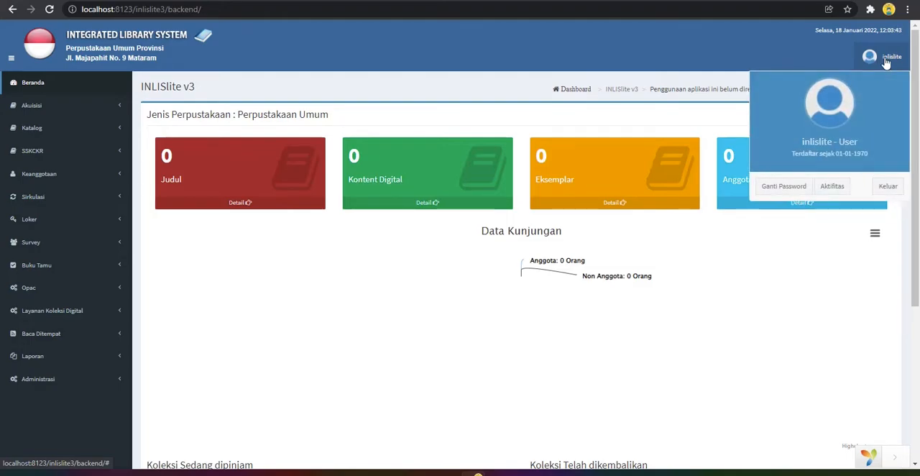
click(768, 50)
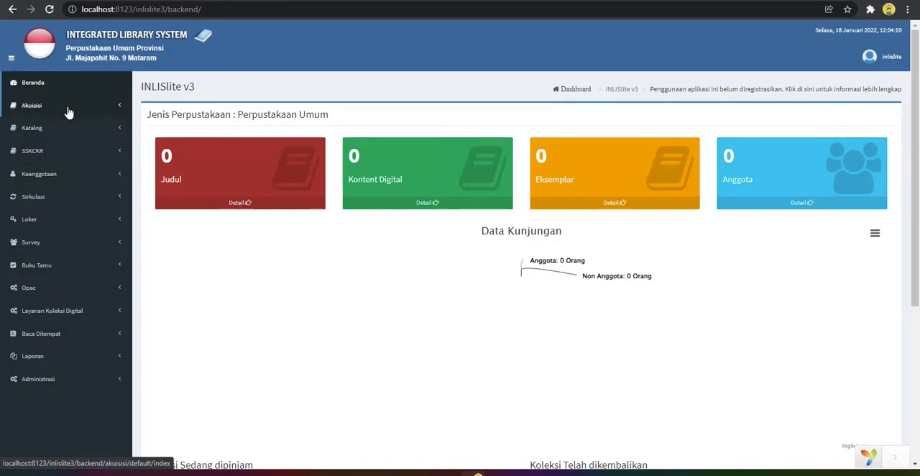
Examine the functions grouped under the Akuisisi, Katalog and SSKCKR modules, collapsing each one after viewing
click(69, 112)
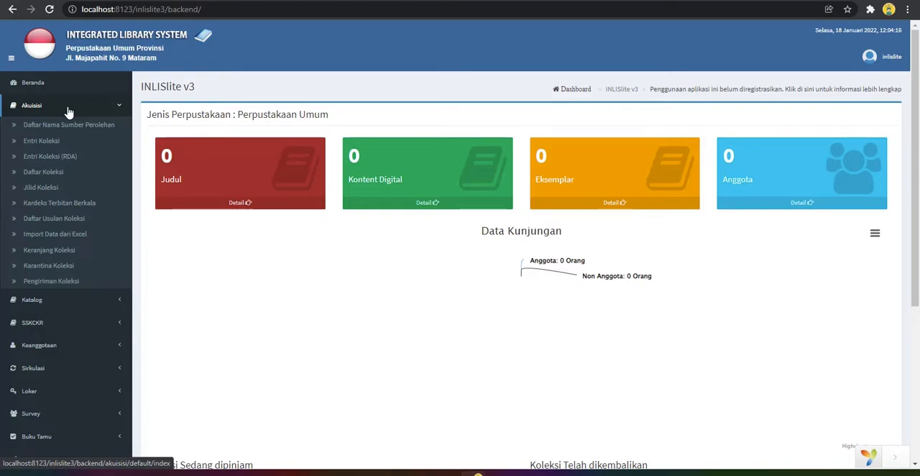
click(69, 112)
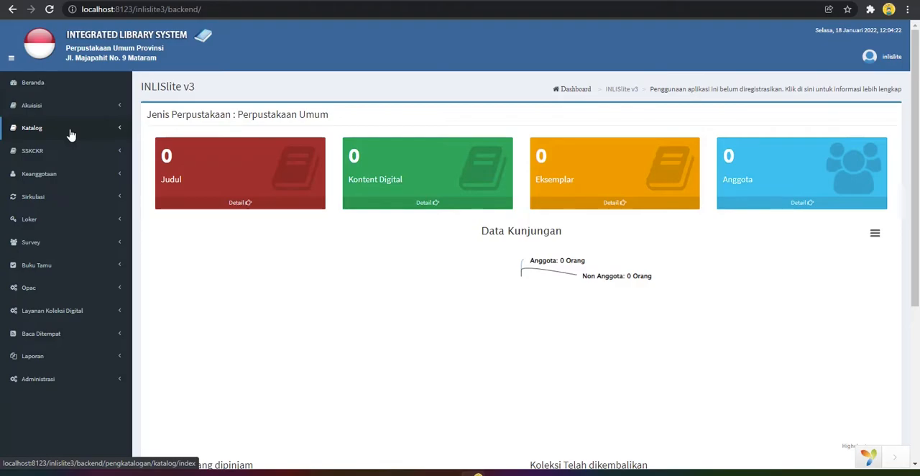
click(71, 136)
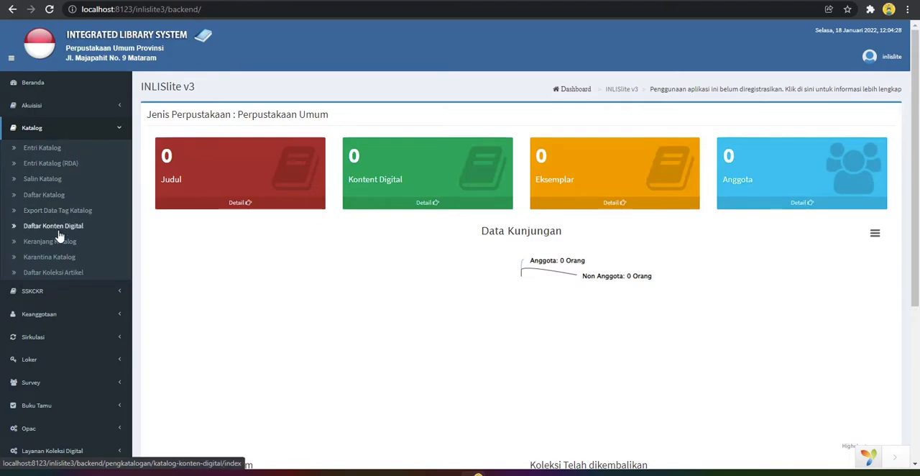
click(75, 134)
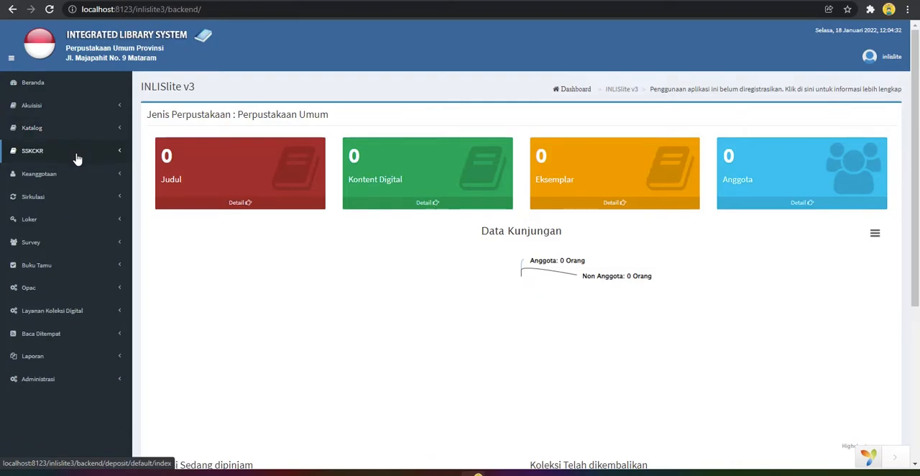
click(77, 157)
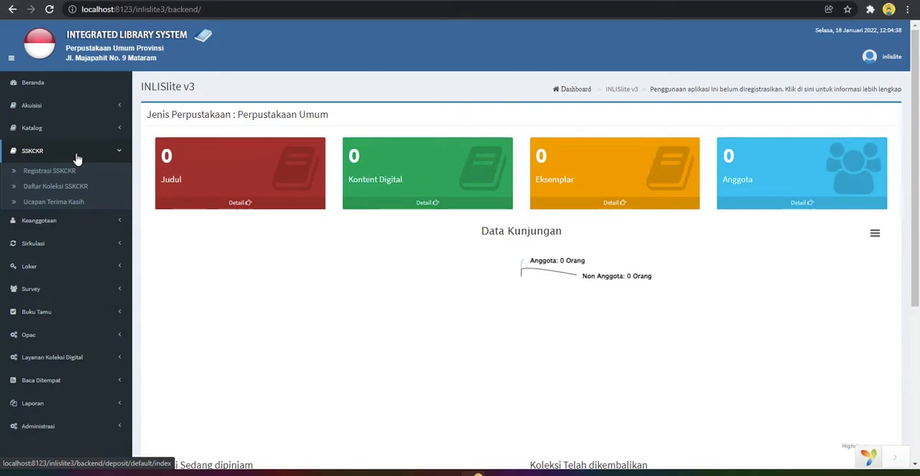
click(78, 156)
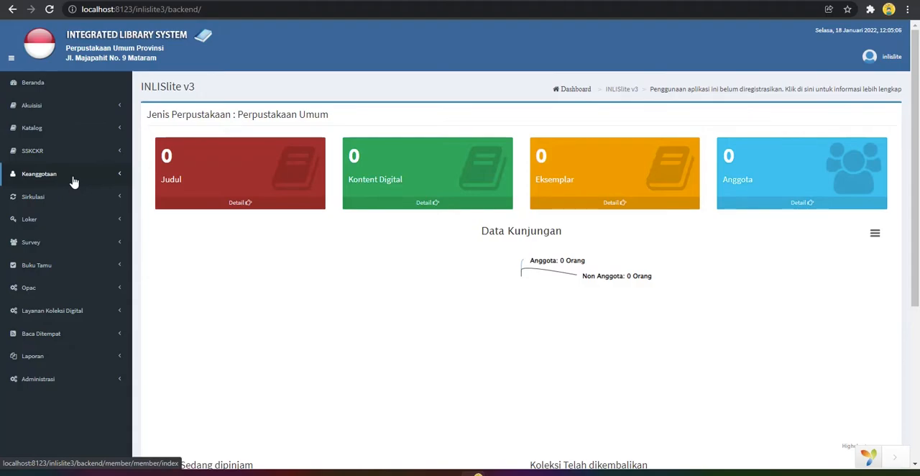
Examine the functions grouped under the Keanggotaan, Sirkulasi and Loker modules, collapsing each one after viewing
click(73, 180)
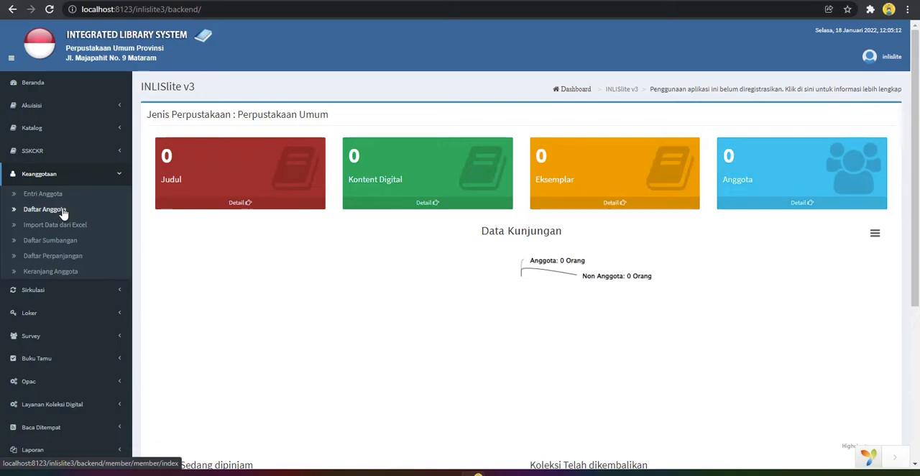
click(42, 177)
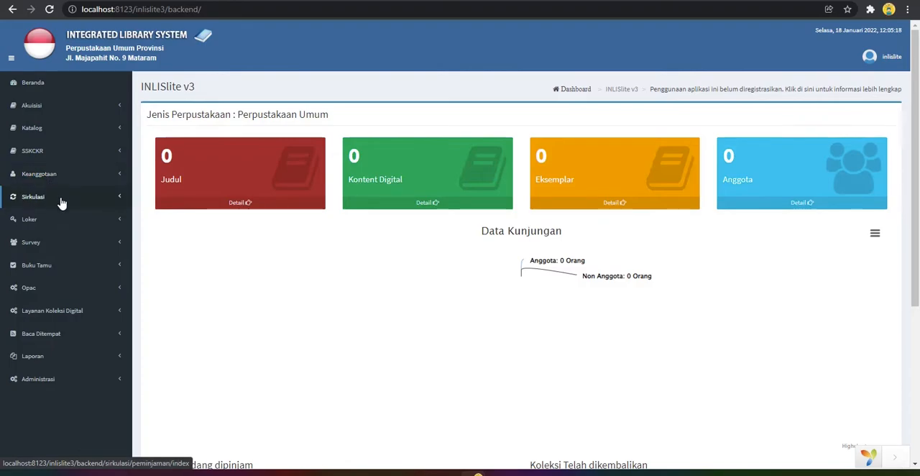
click(62, 203)
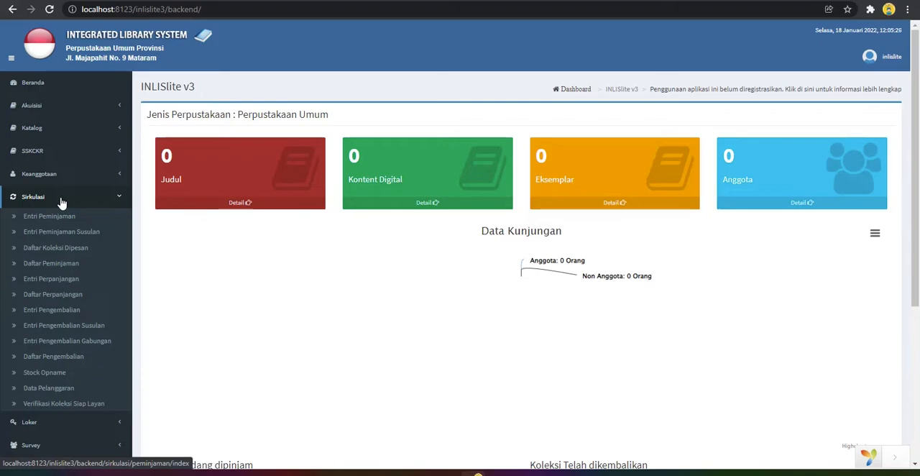
click(62, 199)
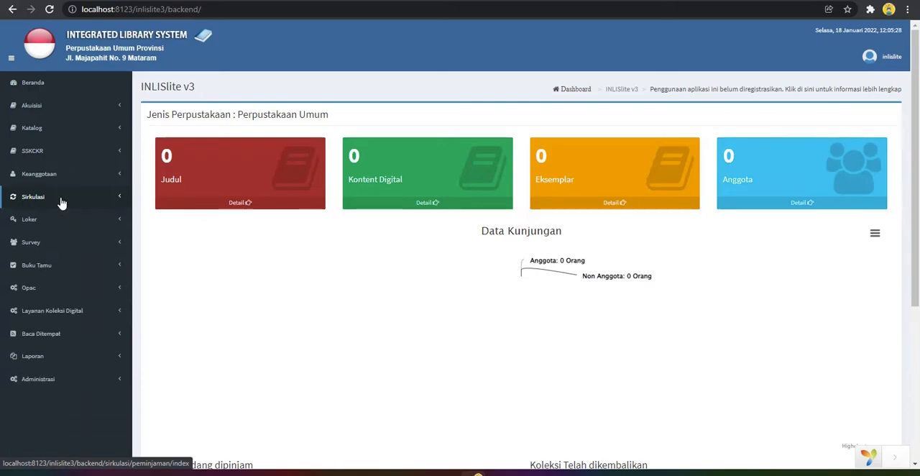
click(51, 225)
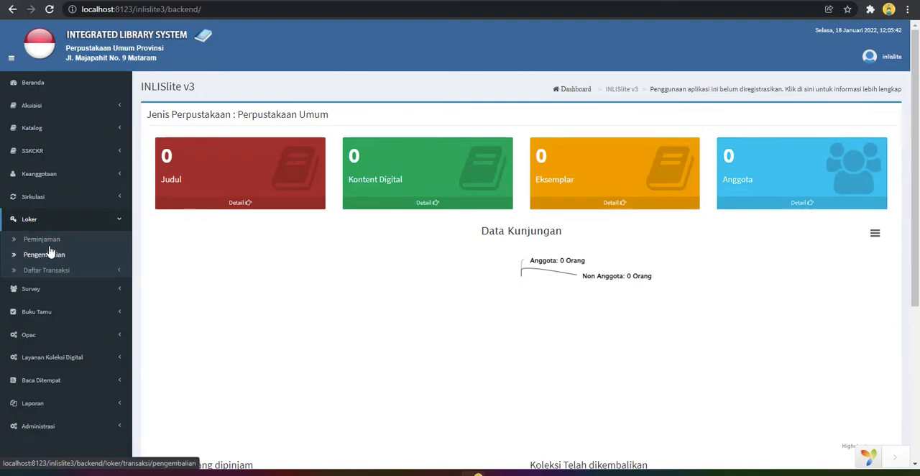
click(51, 222)
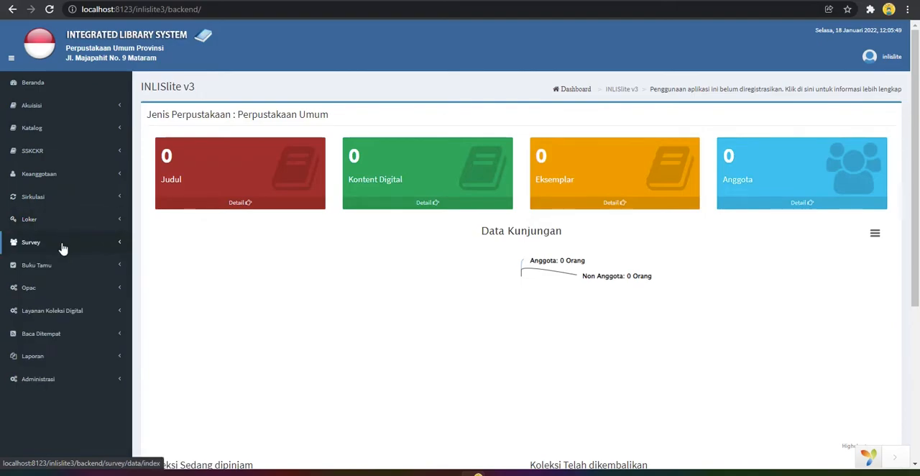
Examine the functions grouped under the Survey and Buku Tamu modules, collapsing each one after viewing
click(62, 248)
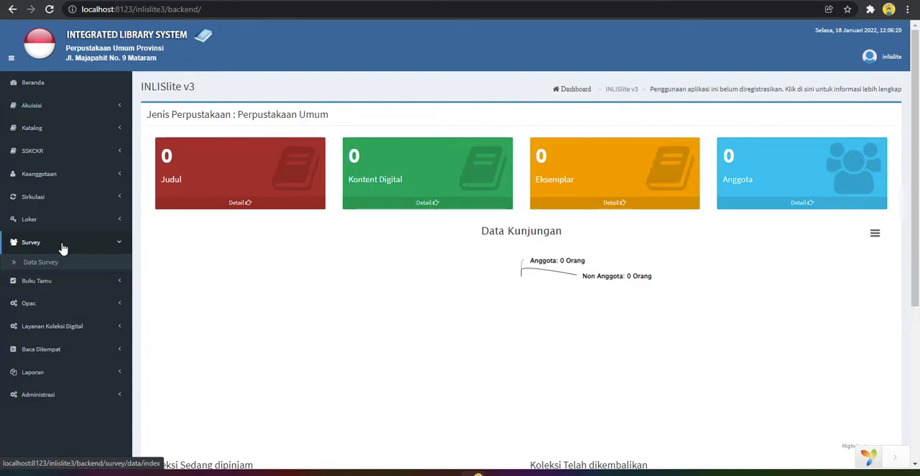
click(62, 248)
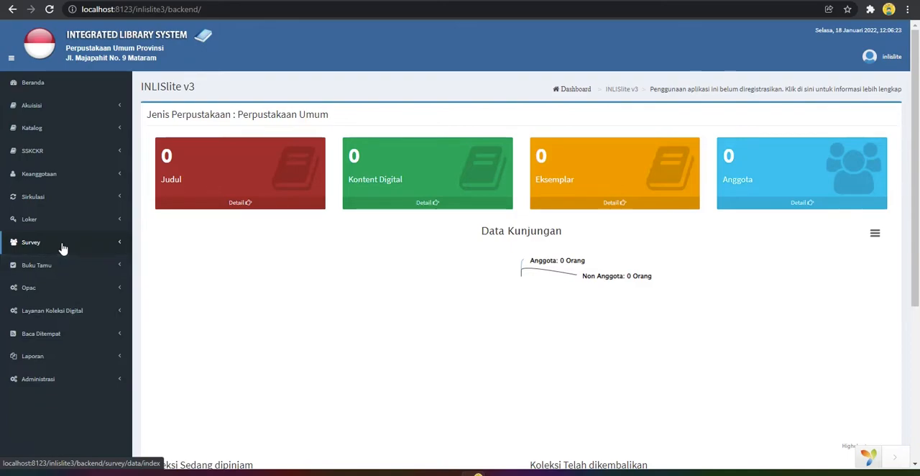
click(62, 266)
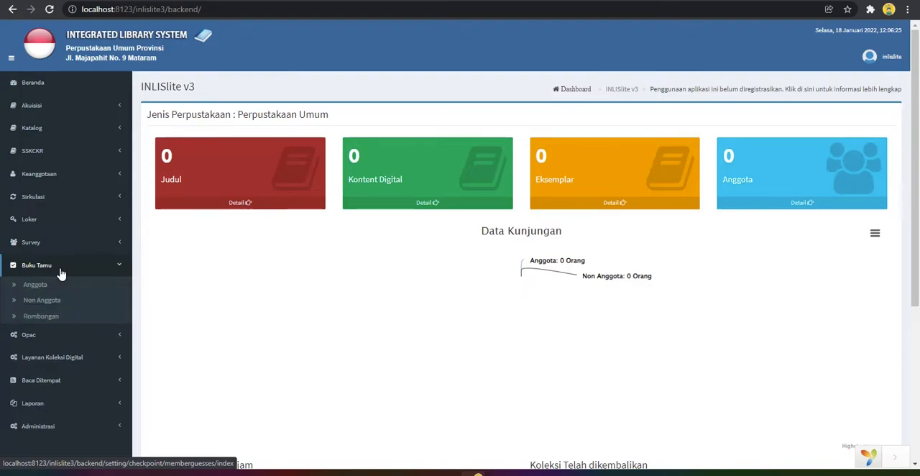
click(62, 266)
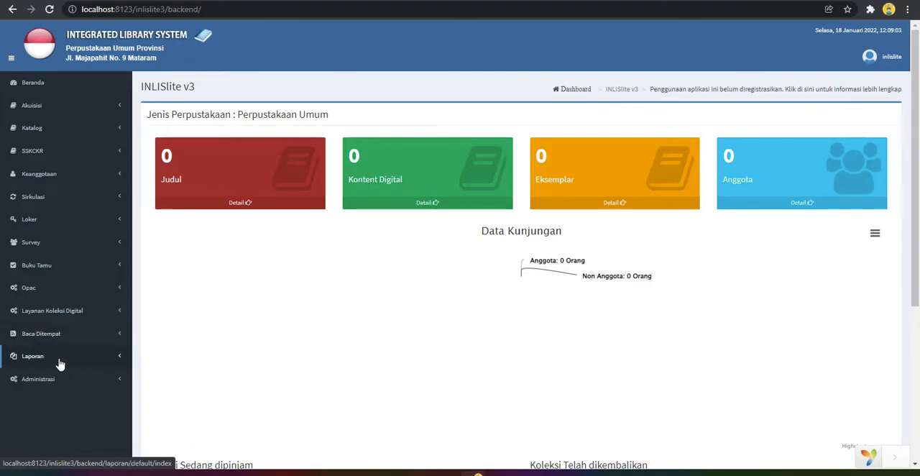
Examine the report categories under Laporan, collapse them, and expand Administrasi to view its settings groups
click(60, 364)
scroll(63, 368, down, 3)
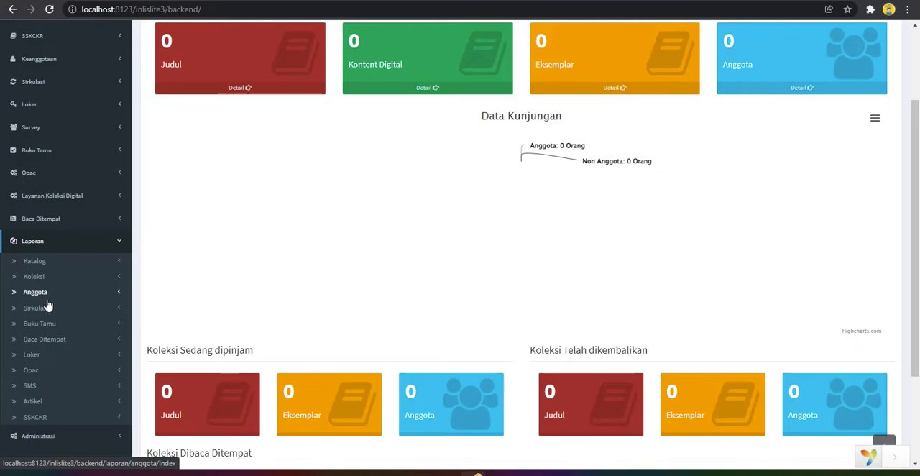
scroll(51, 332, down, 2)
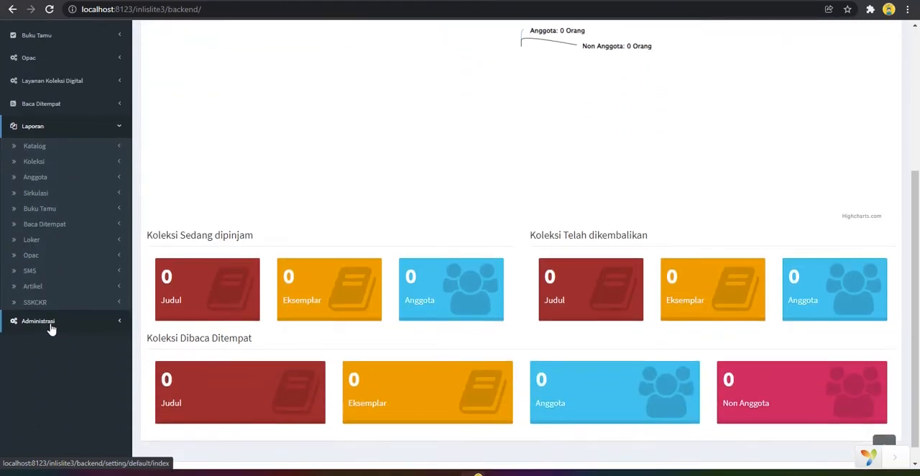
click(43, 128)
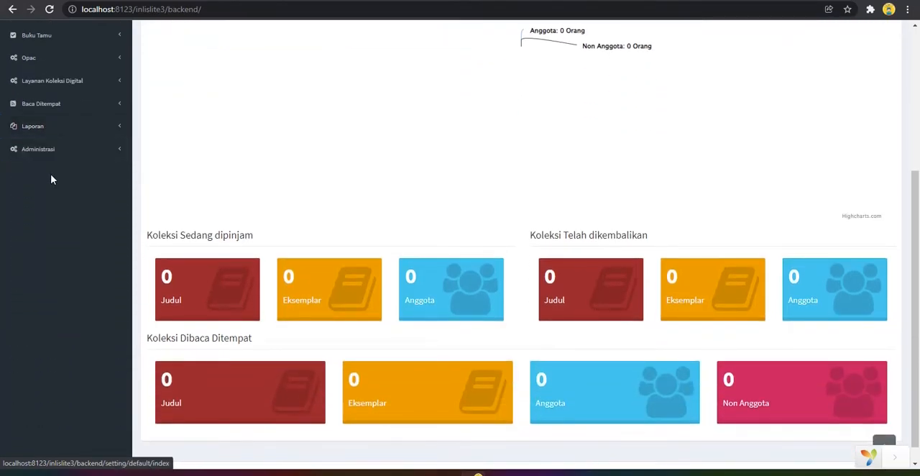
click(49, 150)
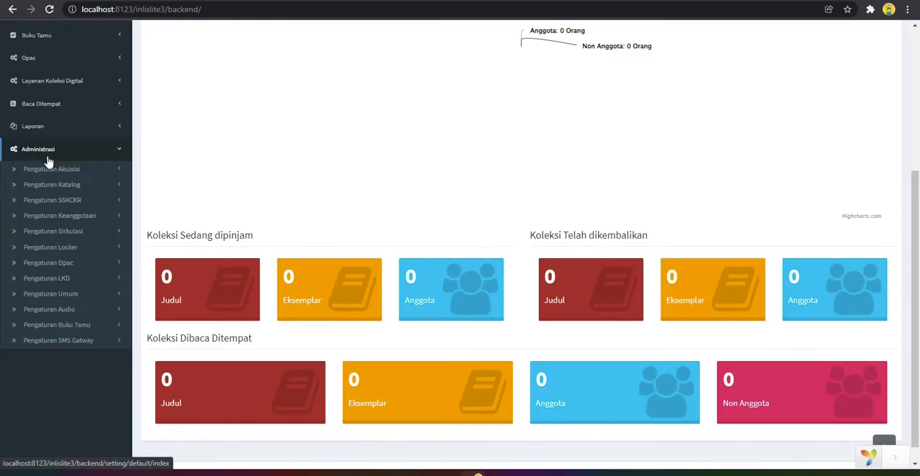
Open the Nama Perpustakaan settings under Pengaturan Umum, set the library name to "Perpustakaan Umum NTB", and view the library type options
click(82, 298)
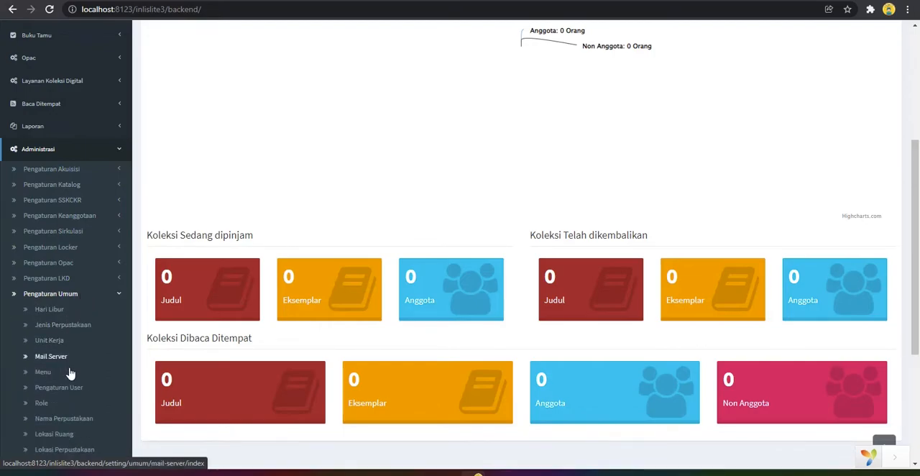
click(73, 423)
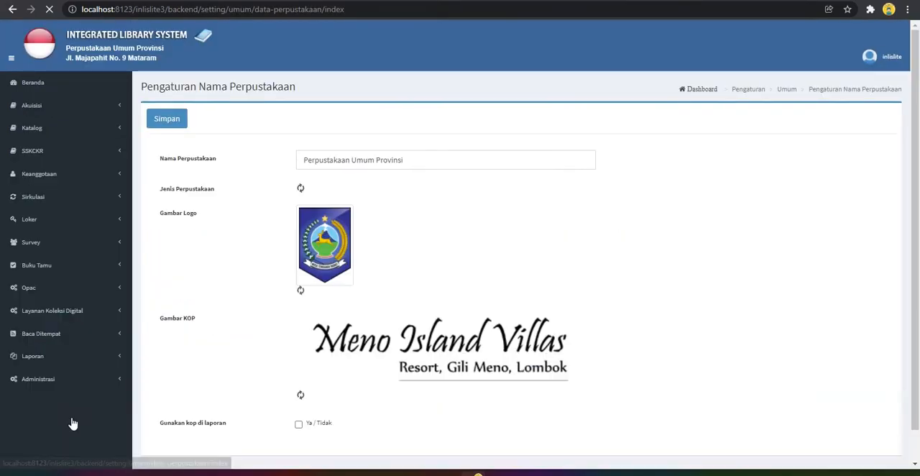
drag(423, 158, 351, 159)
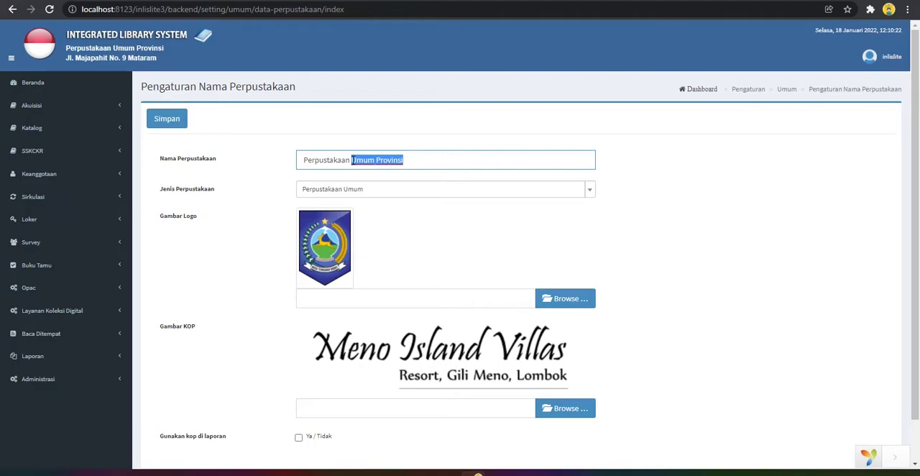
text(Umum)
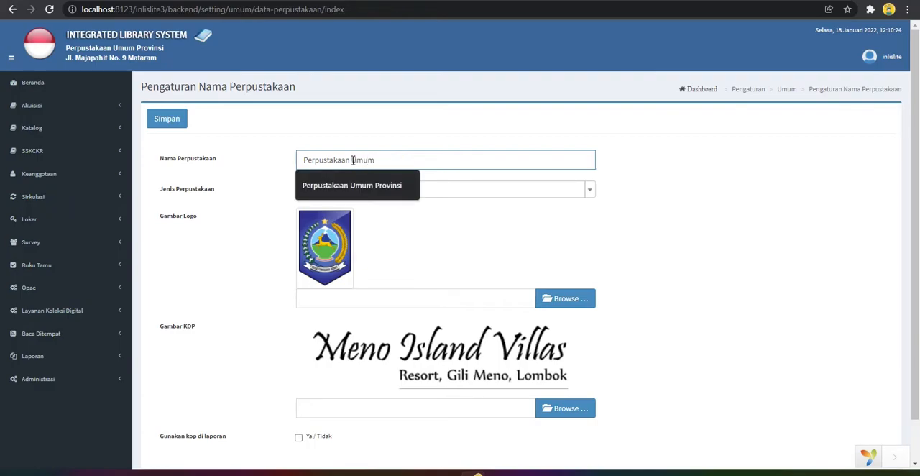
text( NTB)
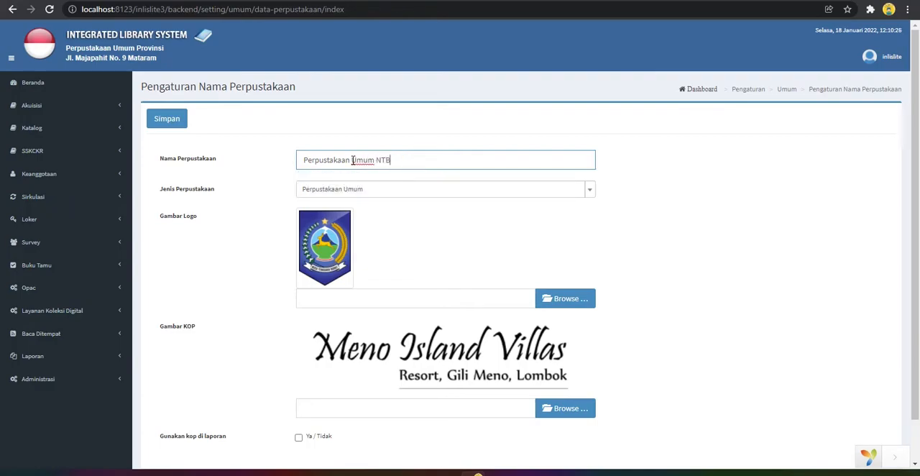
click(376, 192)
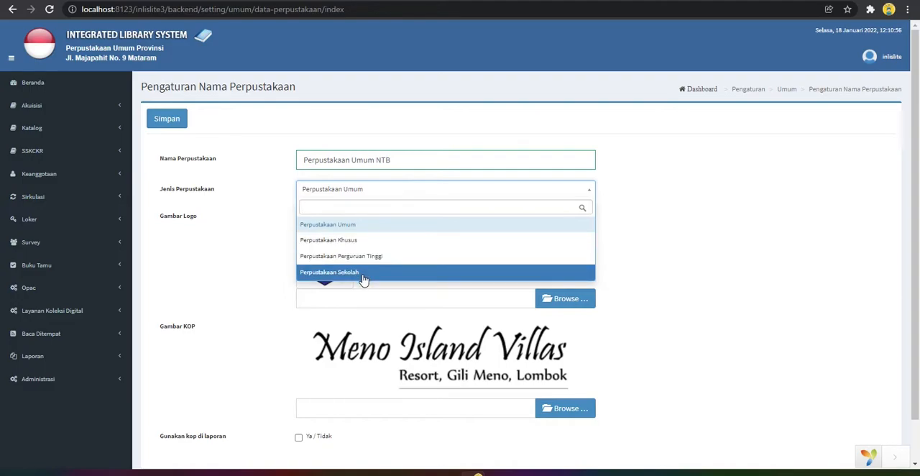
click(239, 252)
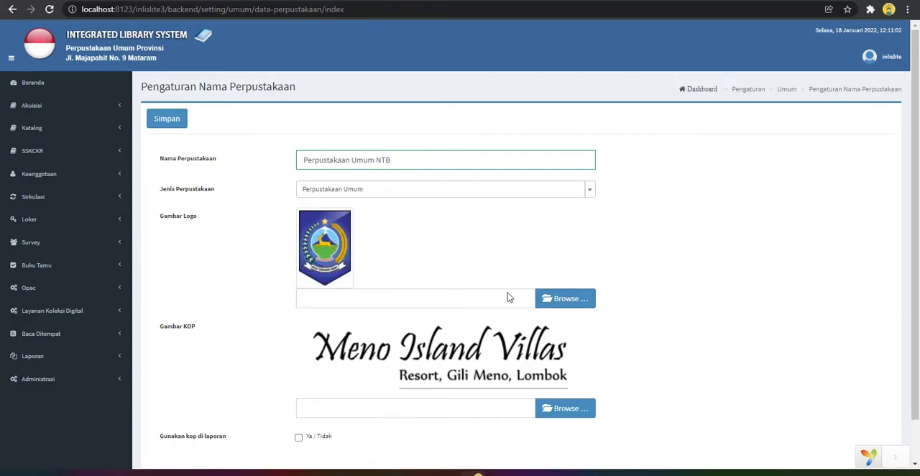
Upload Lambang-Propinsi-Nusa-Tenggra-Barat-min.png from Downloads > #DESAIN ASSET as the library's Gambar Logo
click(553, 303)
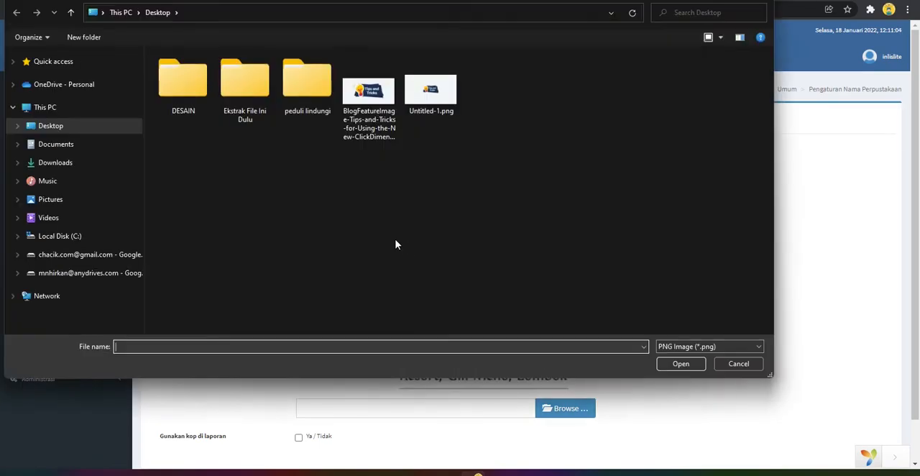
click(74, 162)
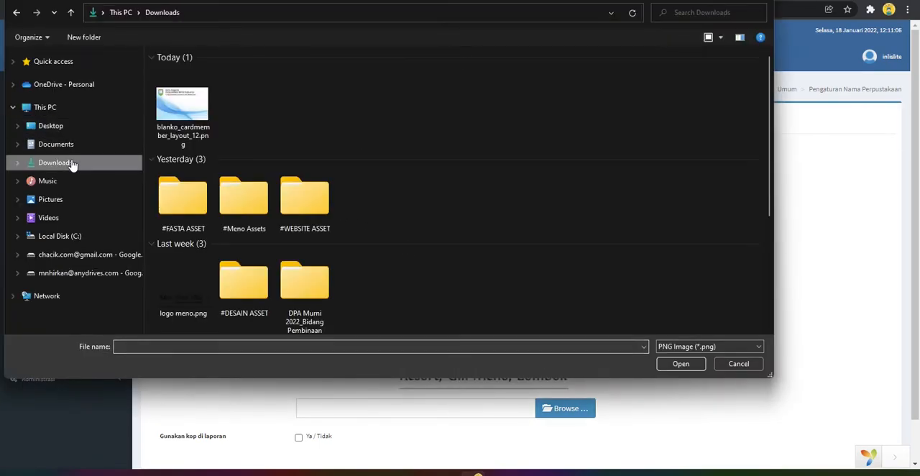
scroll(301, 199, down, 3)
scroll(340, 217, up, 3)
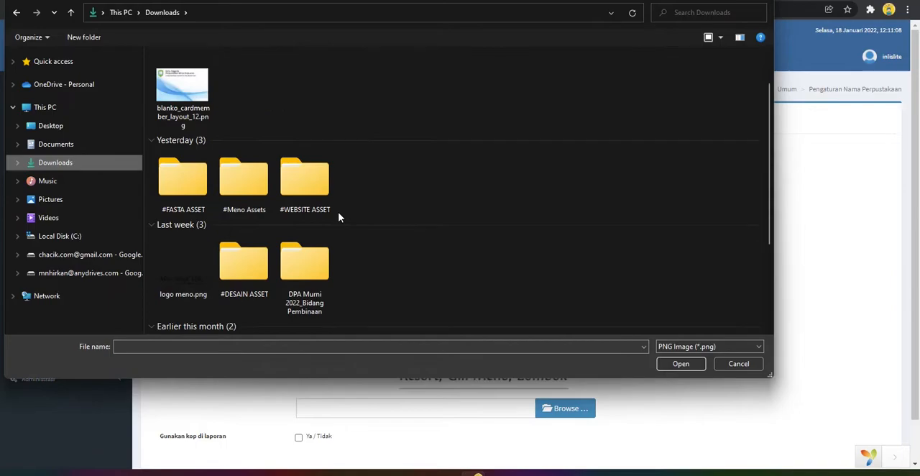
scroll(243, 256, down, 3)
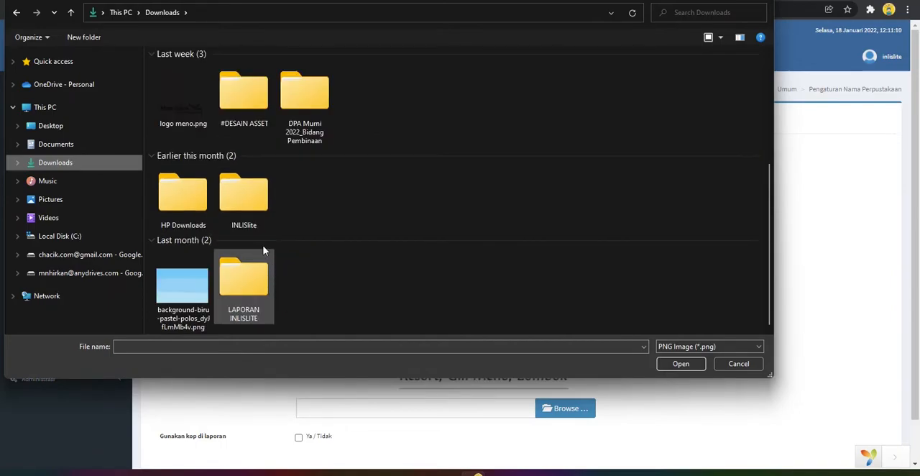
double_click(242, 105)
click(308, 85)
click(680, 363)
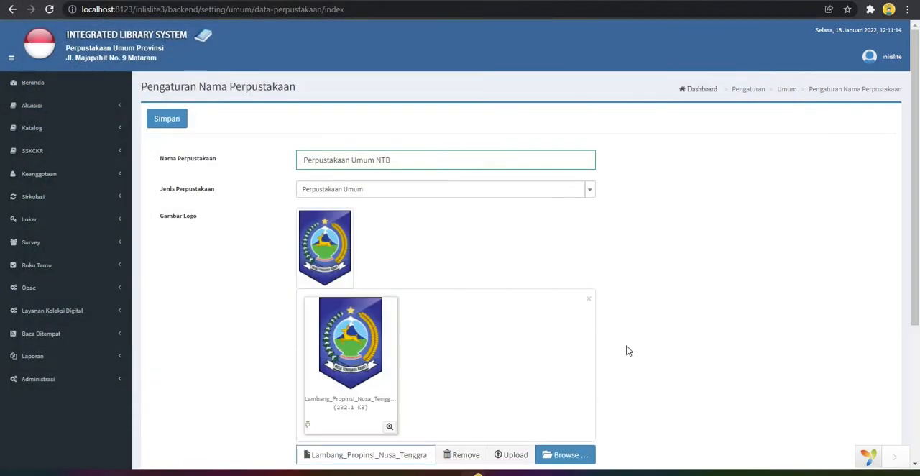
scroll(623, 349, down, 3)
click(510, 283)
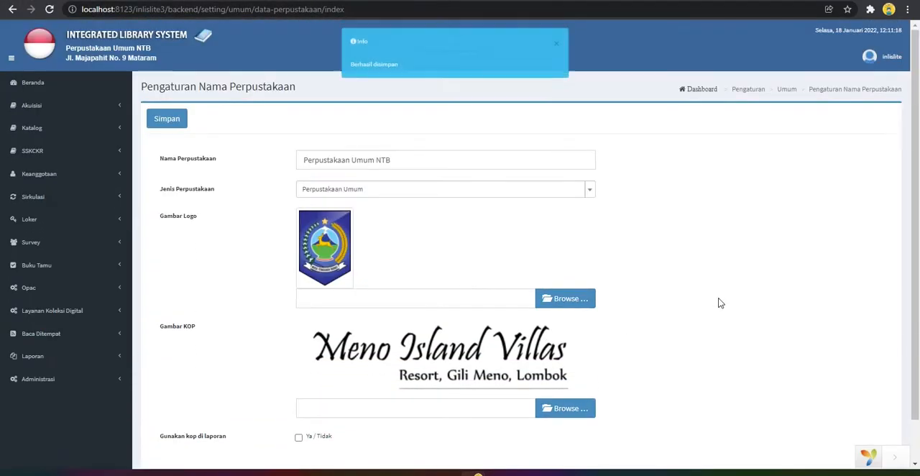
scroll(719, 302, down, 1)
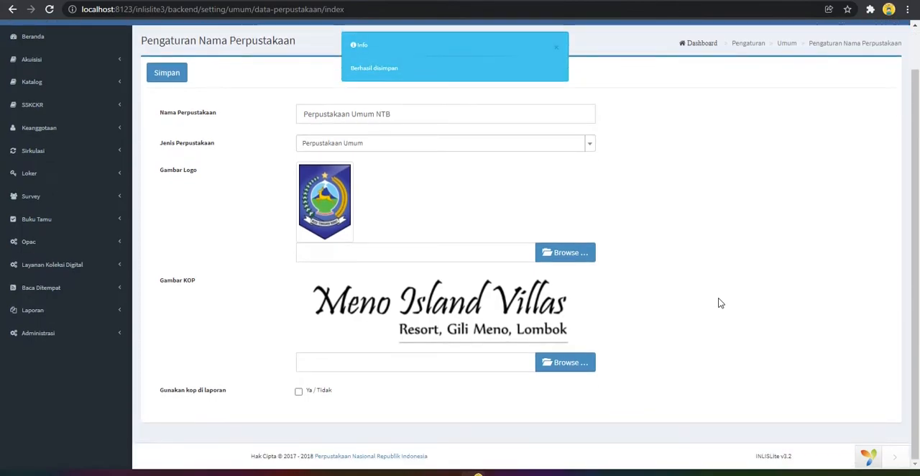
click(569, 360)
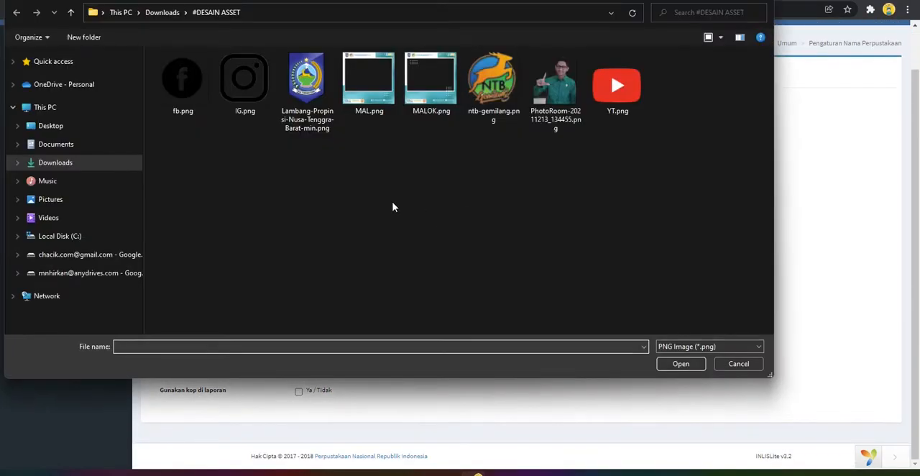
click(57, 145)
click(55, 128)
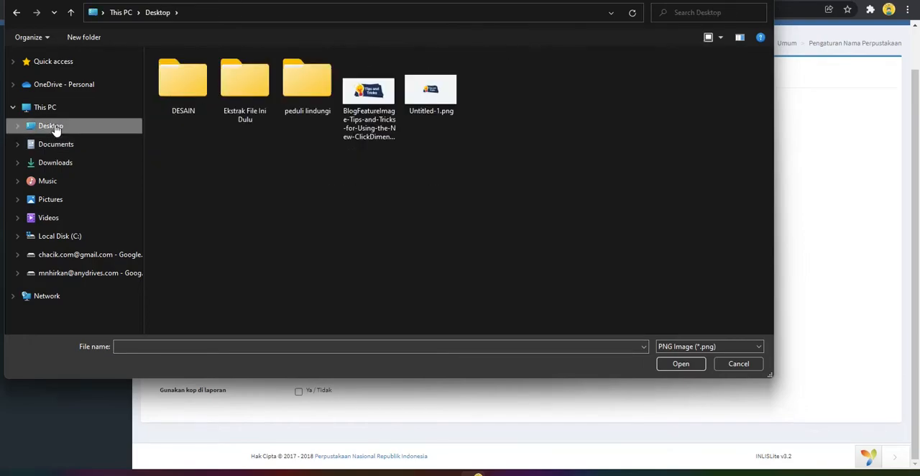
click(62, 165)
scroll(367, 203, down, 2)
scroll(381, 210, down, 2)
scroll(396, 215, up, 3)
scroll(396, 216, down, 3)
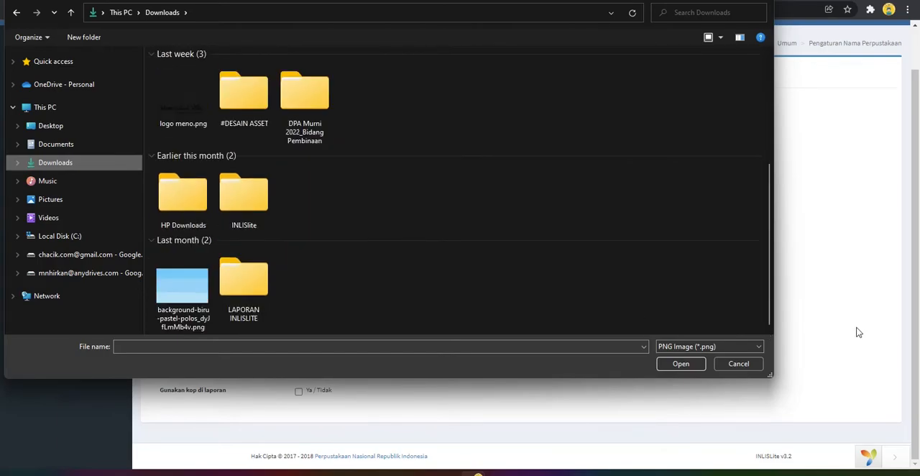
click(724, 367)
click(579, 474)
click(287, 57)
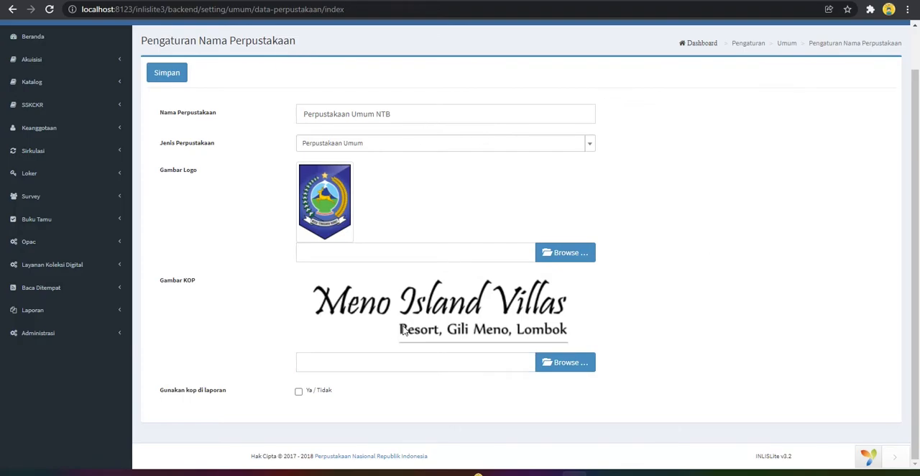
Choose kop.png from the Desktop folder as the Gambar KOP letterhead image and save the library settings
click(582, 367)
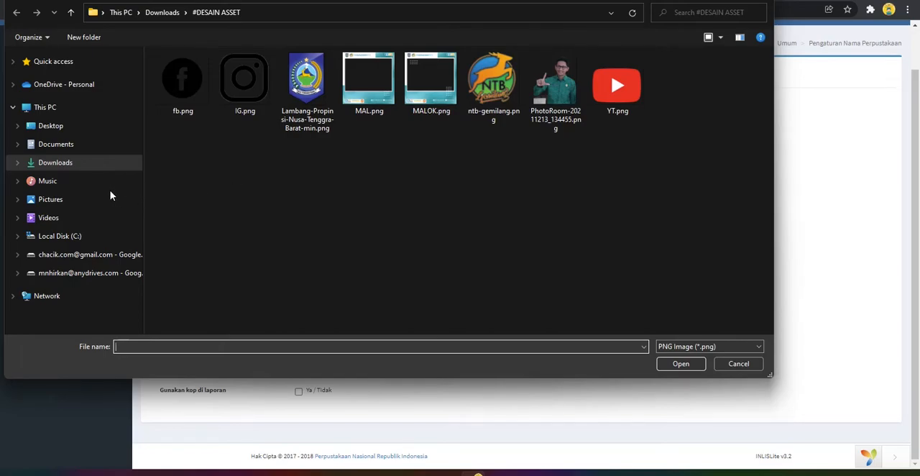
click(66, 147)
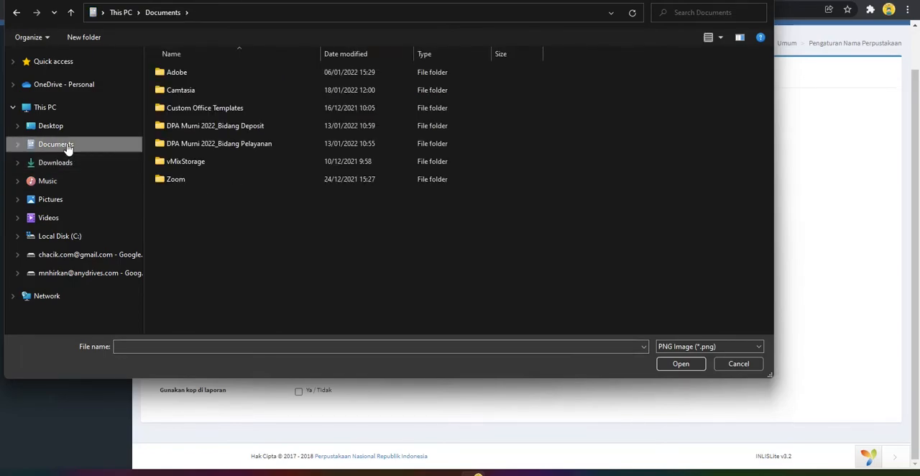
click(62, 133)
double_click(431, 86)
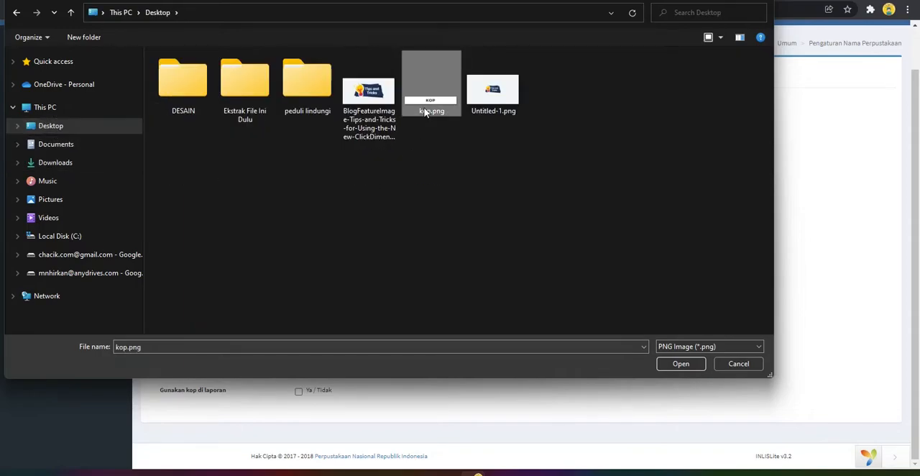
scroll(314, 316, down, 3)
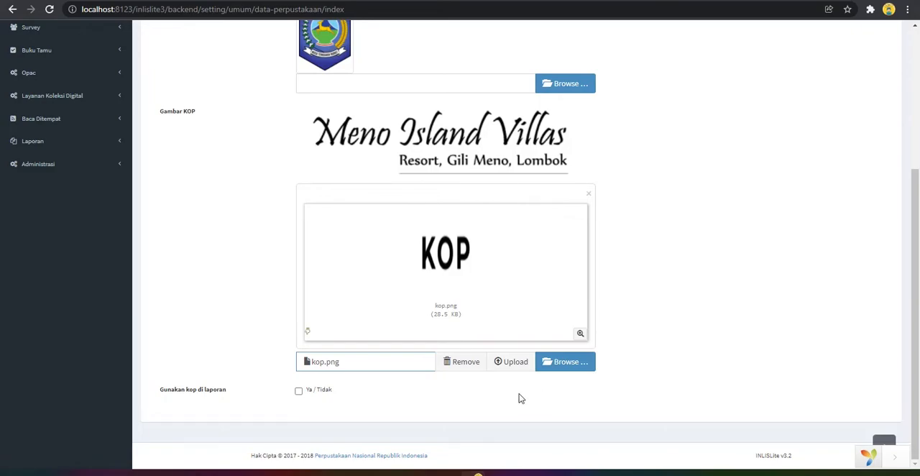
click(297, 392)
click(298, 392)
scroll(277, 348, up, 2)
scroll(279, 348, up, 2)
click(168, 118)
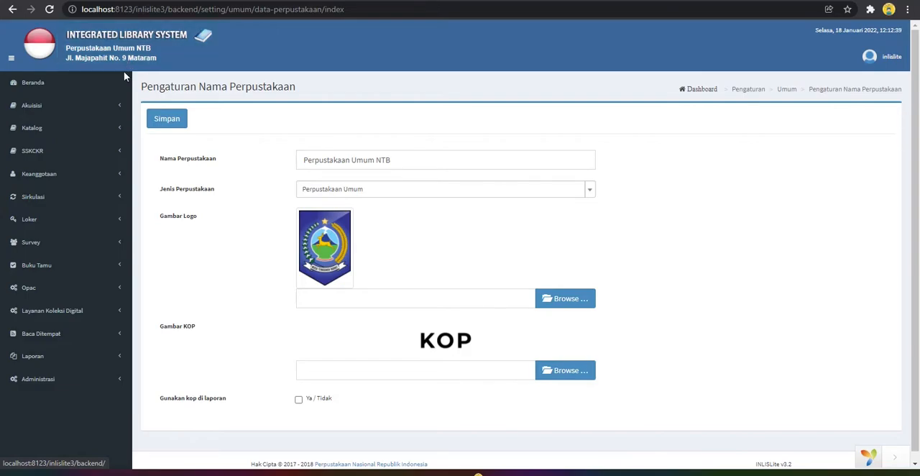
Open the Lokasi Perpustakaan list in the Pengaturan Umum group of Administrasi
click(82, 383)
scroll(82, 388, down, 3)
click(82, 388)
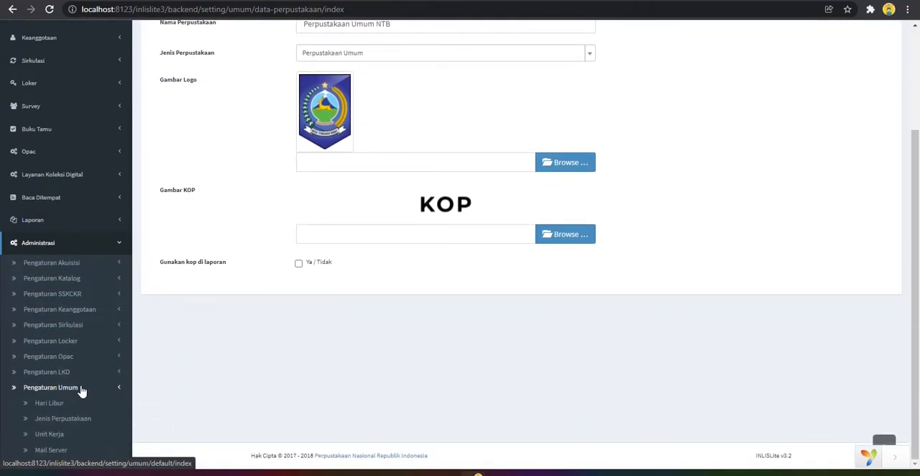
scroll(106, 386, down, 3)
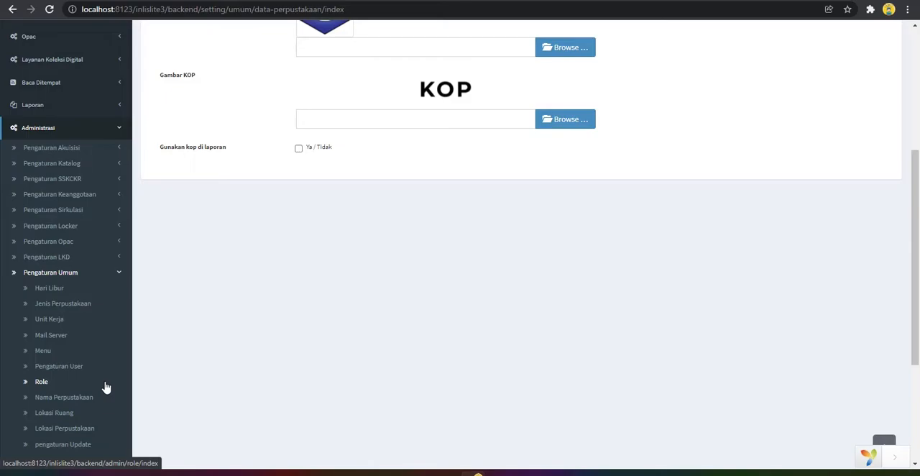
scroll(105, 387, down, 1)
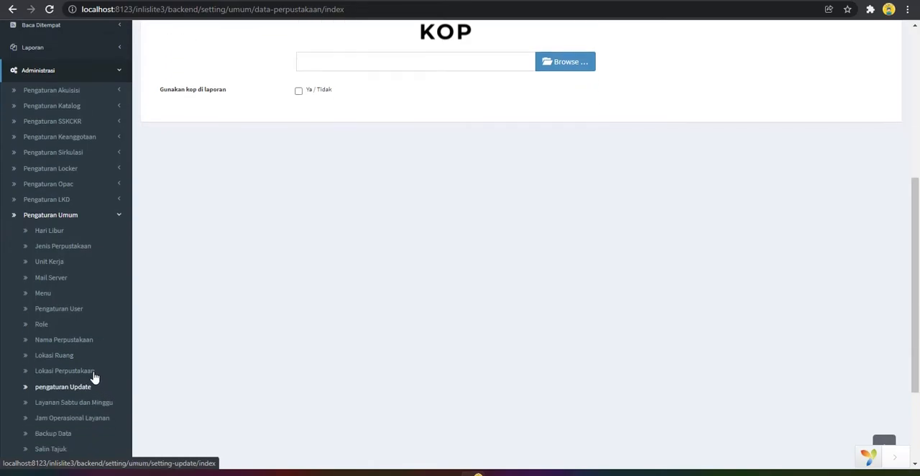
click(81, 374)
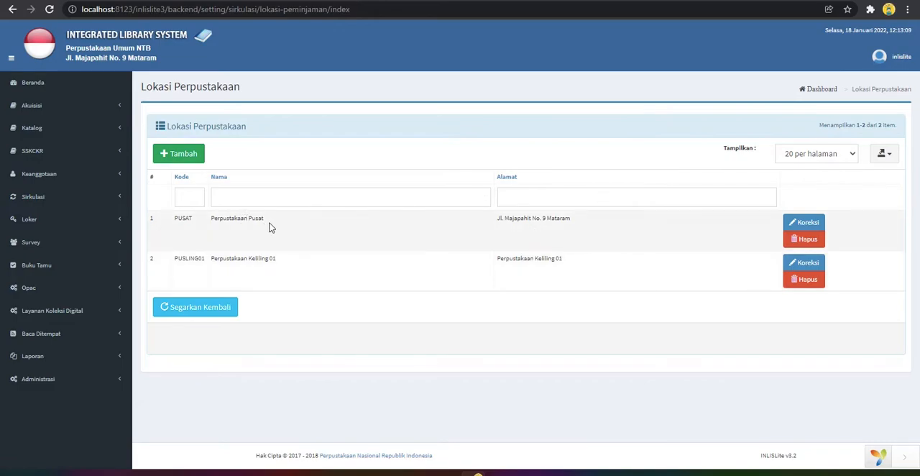
Edit the Perpustakaan Pusat location, change the street number in its address to 10, and save the correction
click(802, 222)
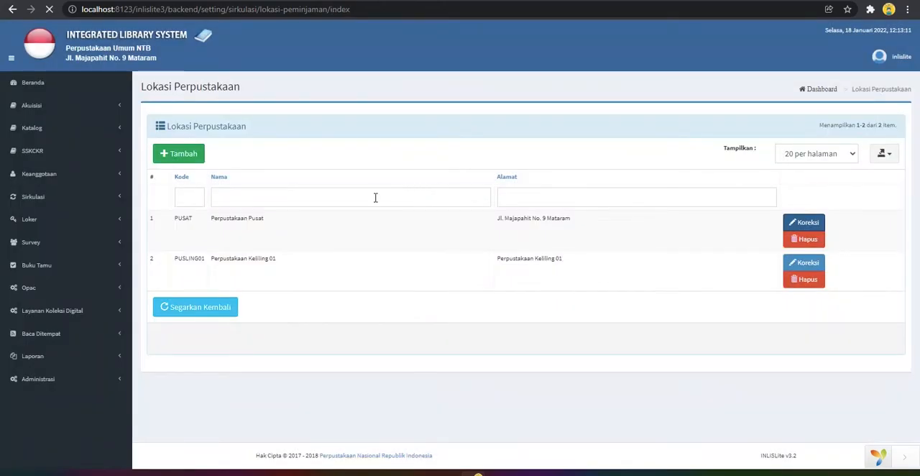
drag(365, 184, 331, 181)
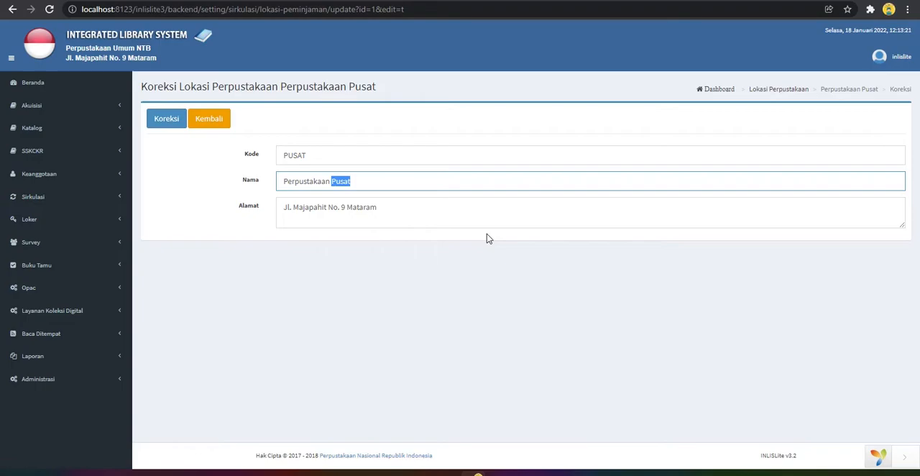
text(1)
click(397, 210)
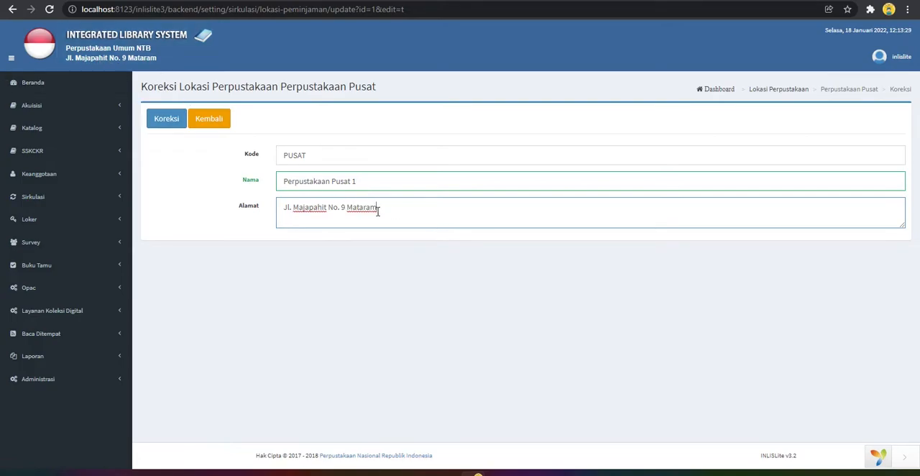
drag(364, 181, 342, 207)
key(BackSpace)
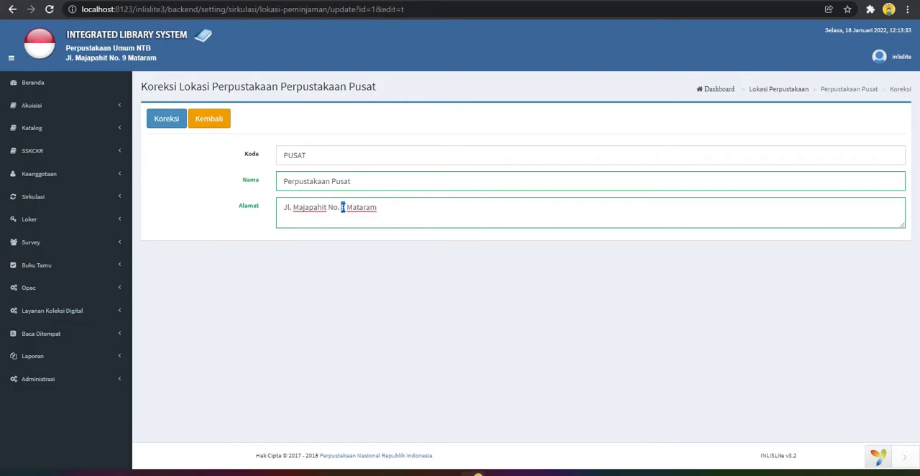
text(10)
click(169, 119)
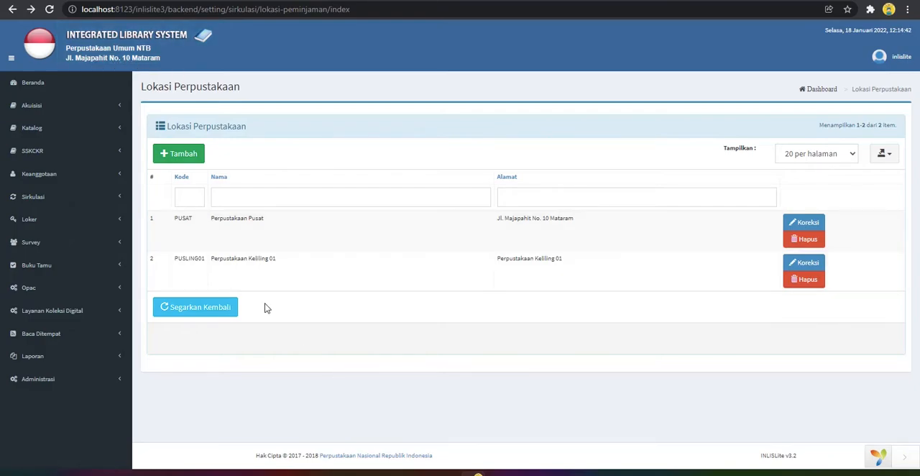
Open the Lokasi Ruang list in the Pengaturan Umum group of Administrasi
click(104, 385)
scroll(104, 386, down, 3)
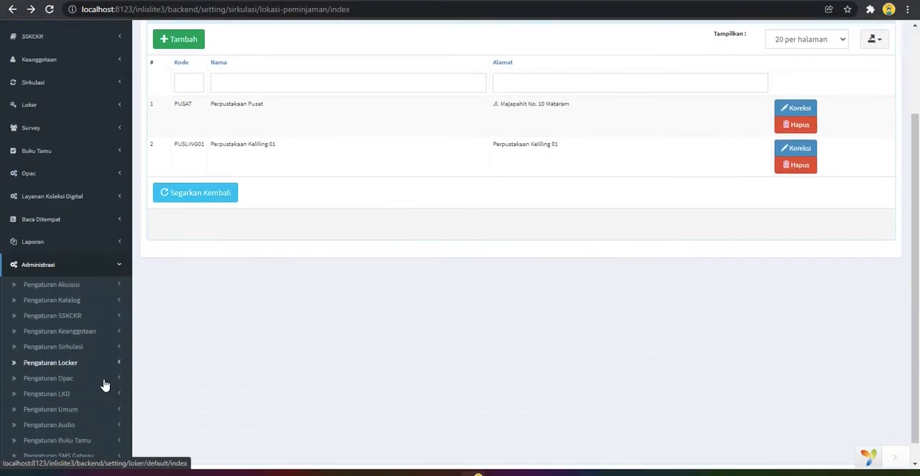
click(104, 388)
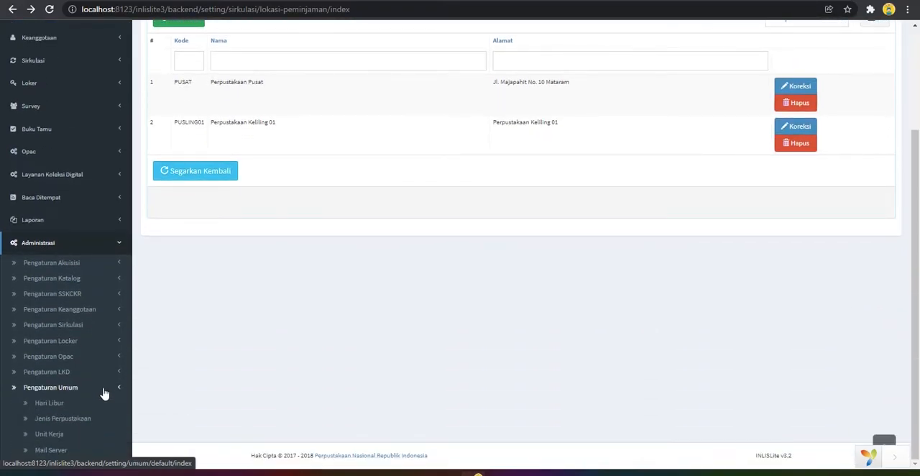
scroll(104, 393, down, 1)
scroll(88, 240, down, 2)
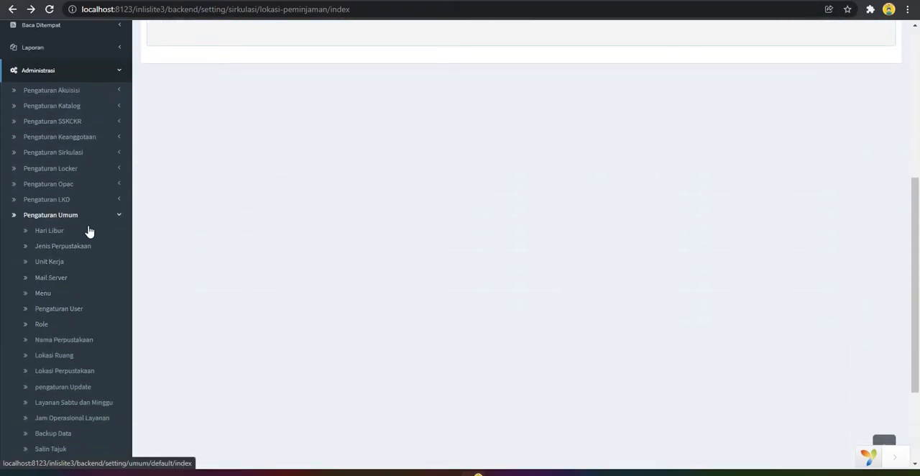
scroll(113, 288, down, 2)
click(63, 243)
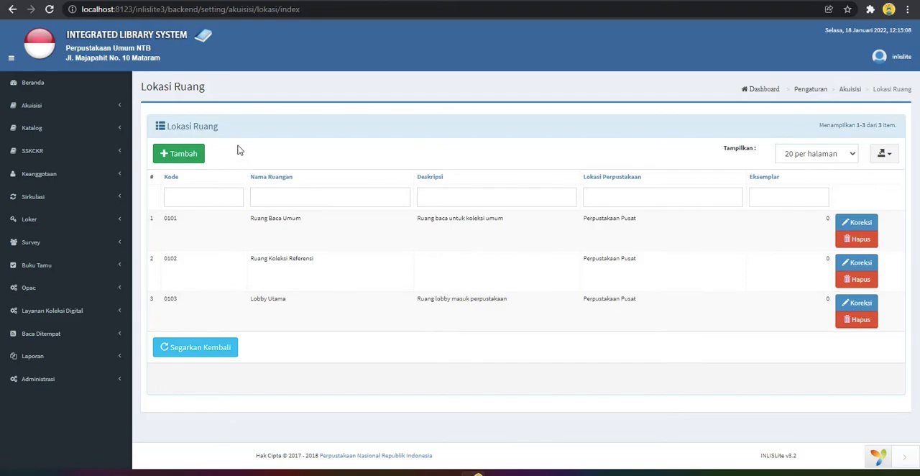
Add a new room location under Perpustakaan Pusat with the code anak and the name Ruang Baca Anak
click(175, 153)
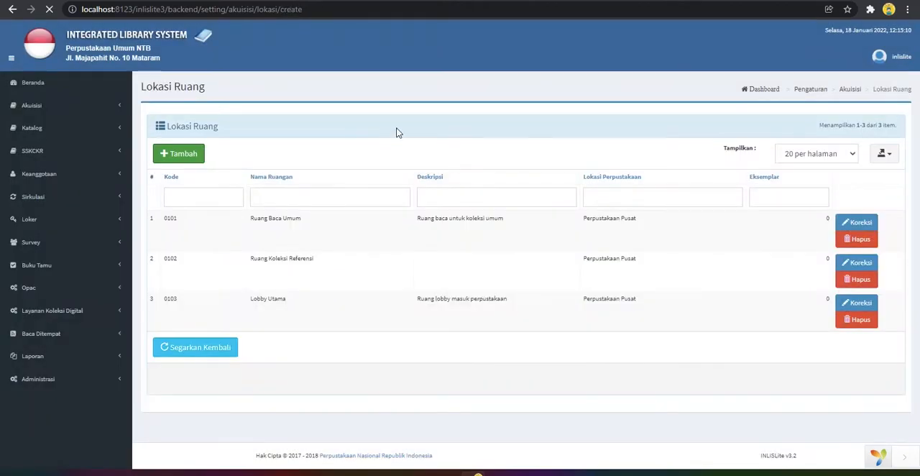
click(372, 166)
click(372, 164)
click(346, 187)
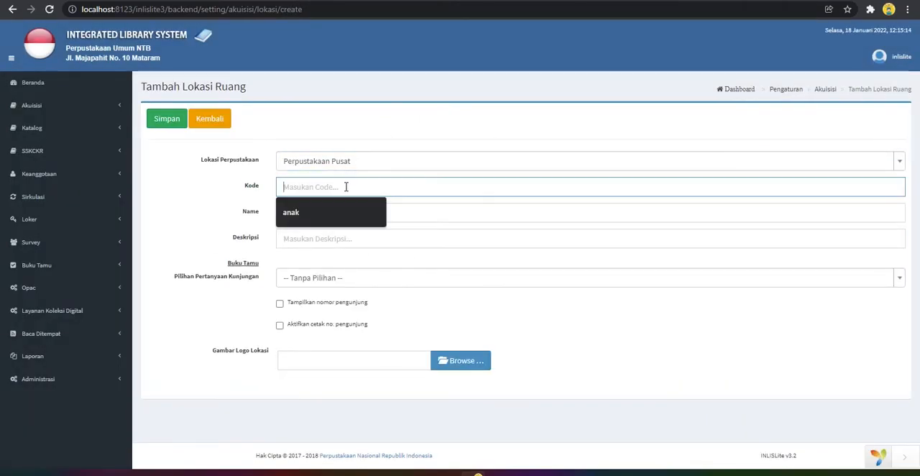
click(336, 210)
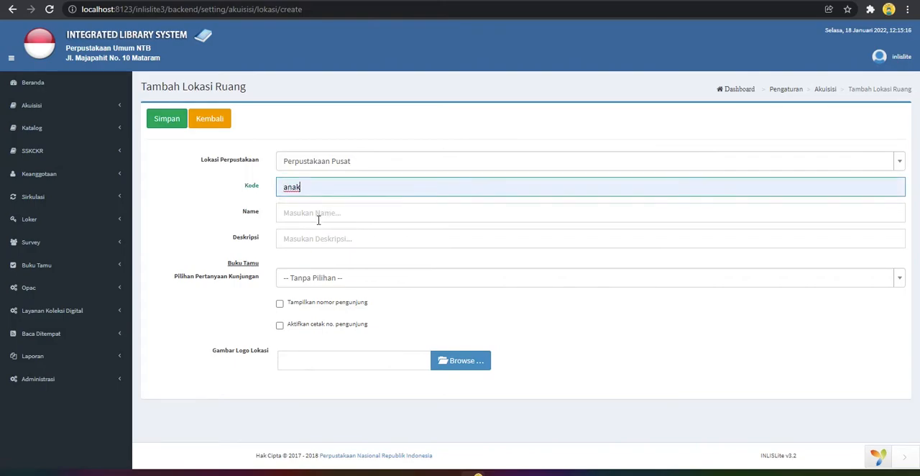
click(320, 214)
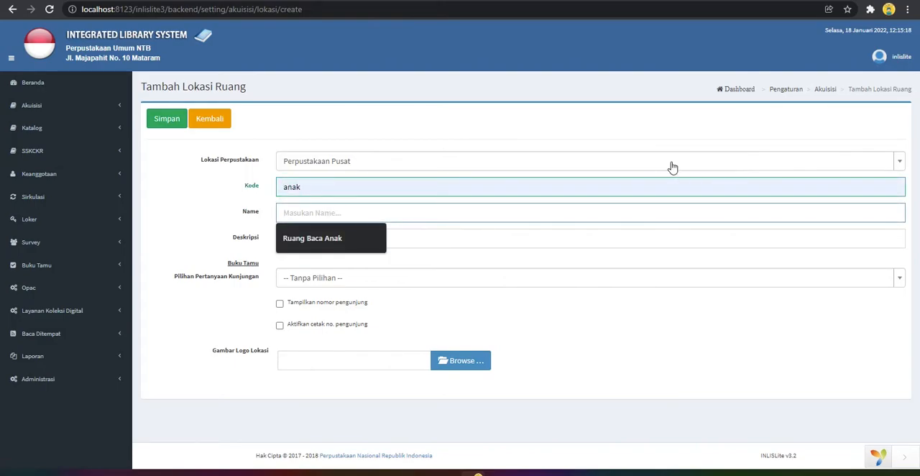
click(343, 244)
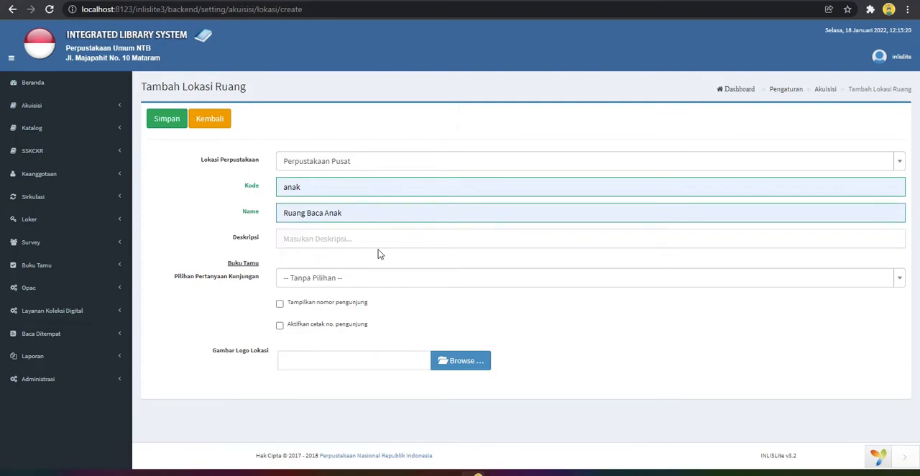
Leave the description empty, keep Pilihan Pertanyaan Kunjungan at Tanpa Pilihan, and save the new room location
click(357, 237)
click(572, 327)
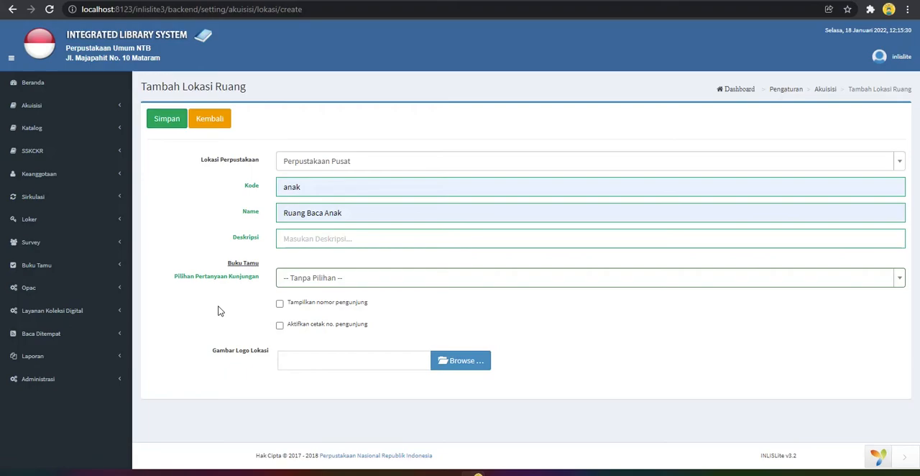
click(312, 286)
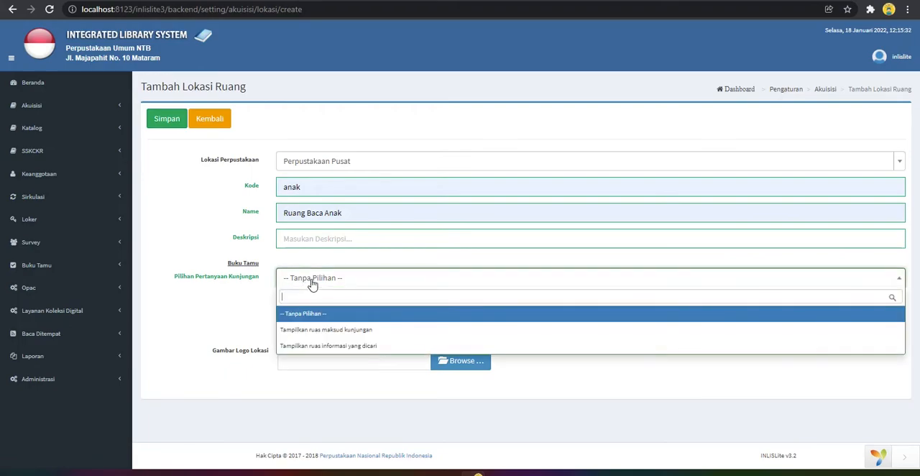
click(312, 287)
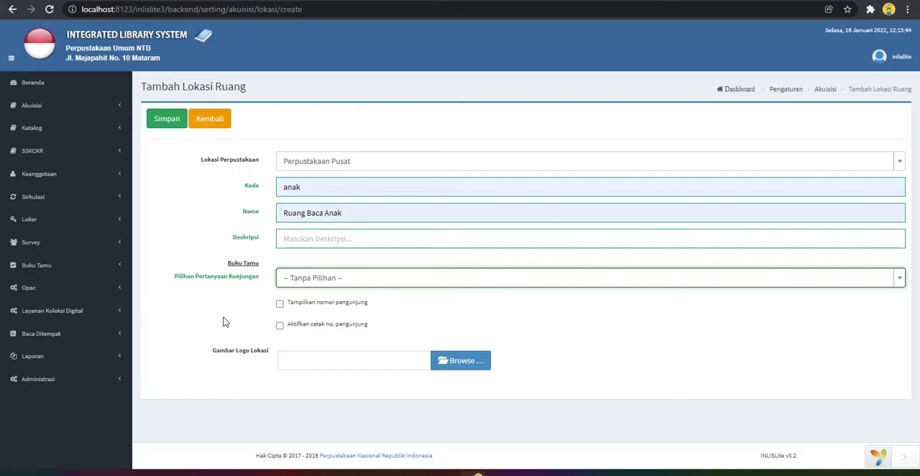
click(167, 120)
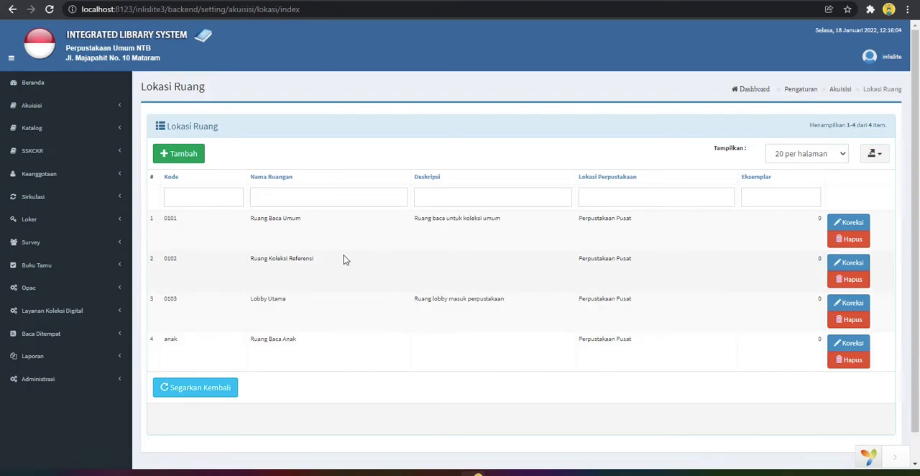
Open the collection numbering settings (Pengaturan Penomoran Koleksi) in the Pengaturan Akuisisi group of Administrasi
click(76, 388)
scroll(77, 385, down, 3)
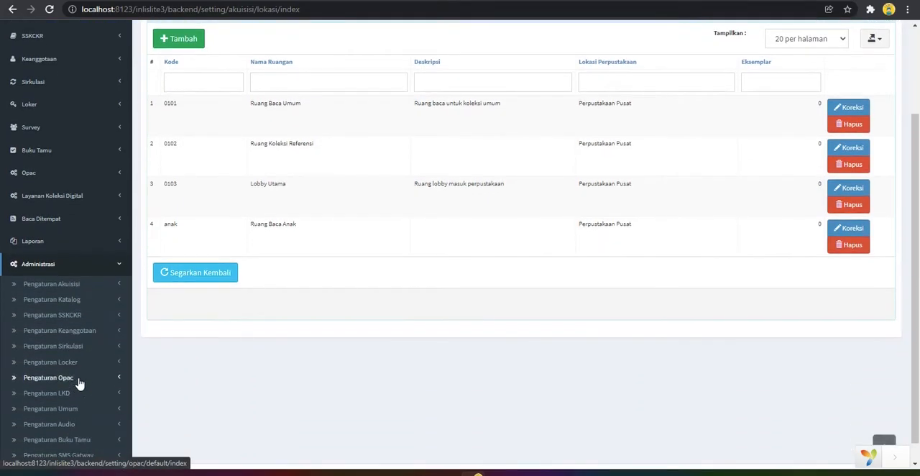
click(75, 286)
click(87, 395)
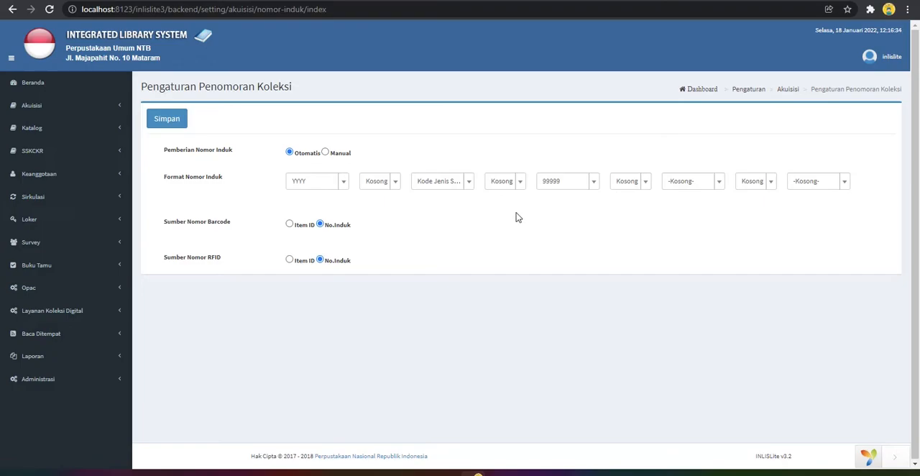
Set Pemberian Nomor Induk to Otomatis and choose YYYY as the first element of Format Nomor Induk
click(329, 155)
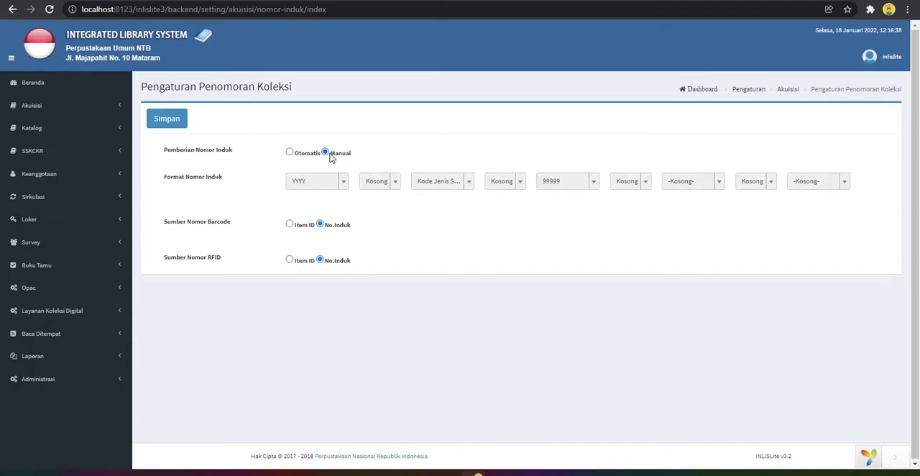
click(289, 152)
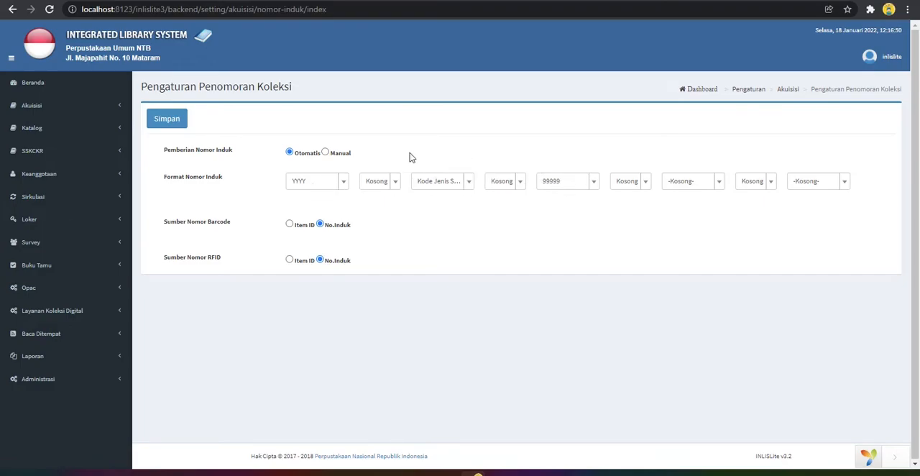
click(317, 189)
drag(342, 268, 341, 290)
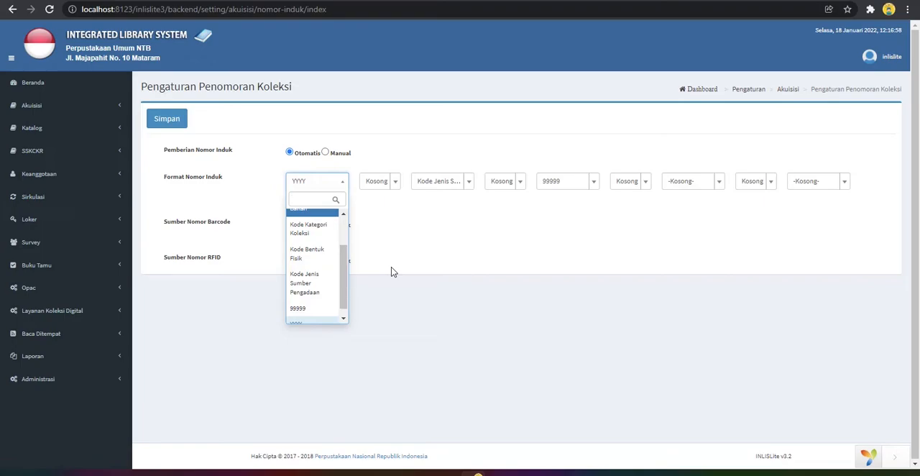
click(395, 248)
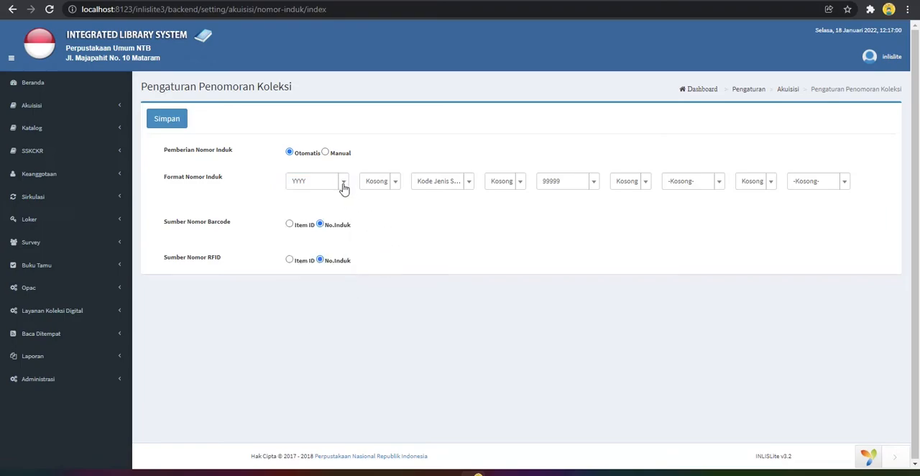
click(344, 185)
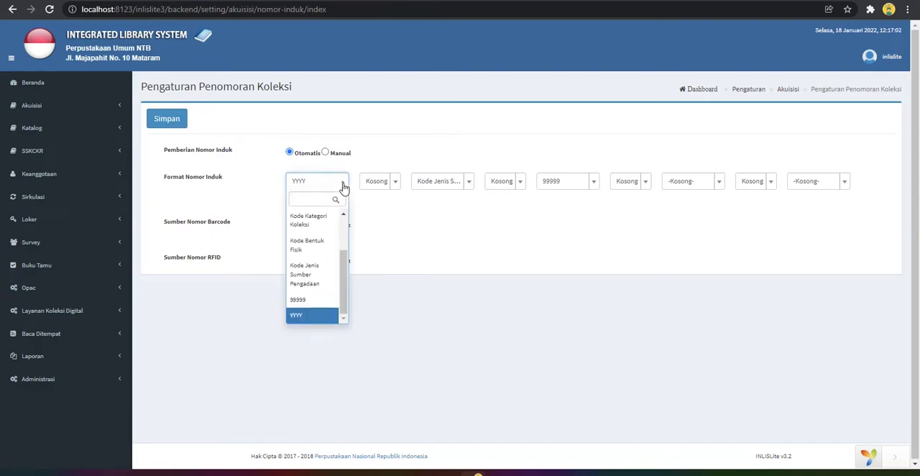
click(316, 317)
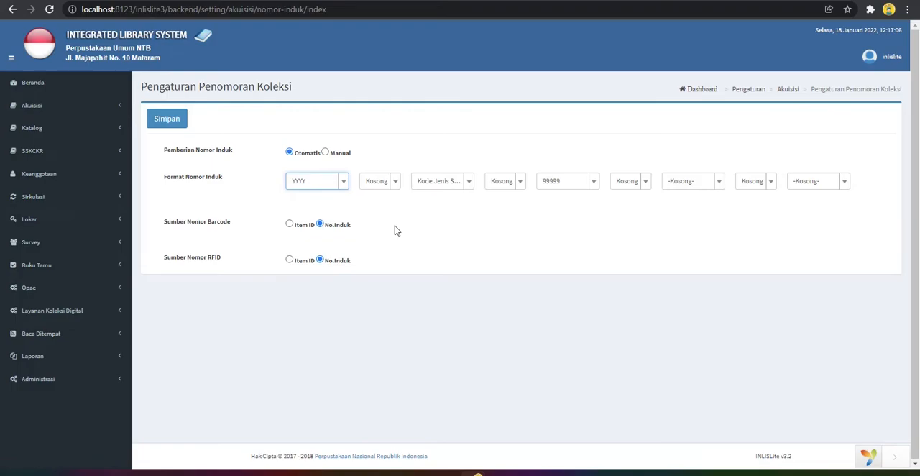
Set the first separator of Format Nomor Induk to Kosong and its second element to Kode Jenis Sumber Pengadaan
click(393, 188)
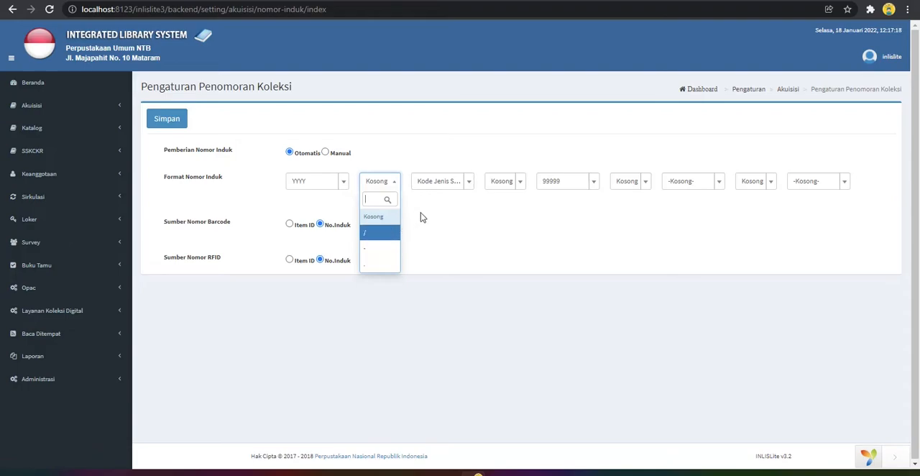
click(378, 185)
click(379, 185)
click(375, 219)
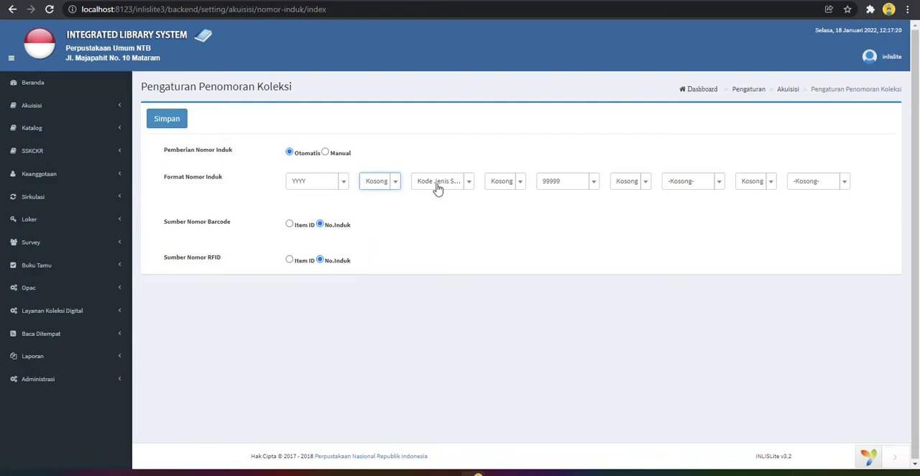
click(438, 185)
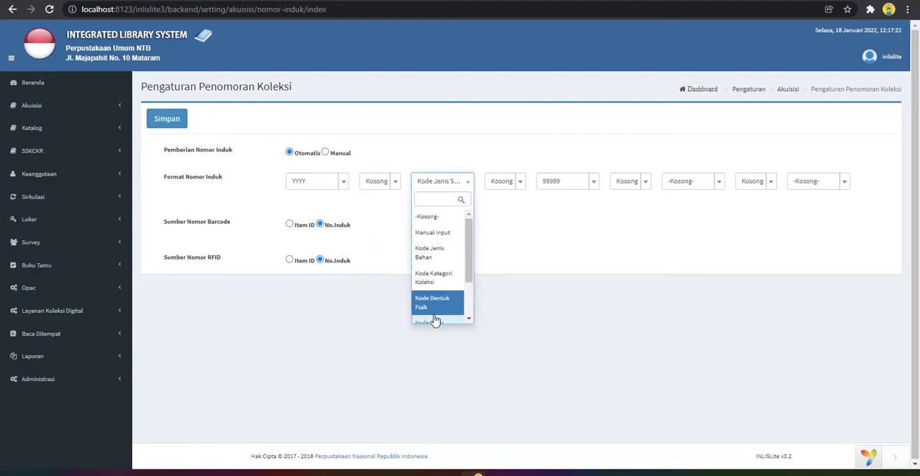
scroll(434, 309, down, 2)
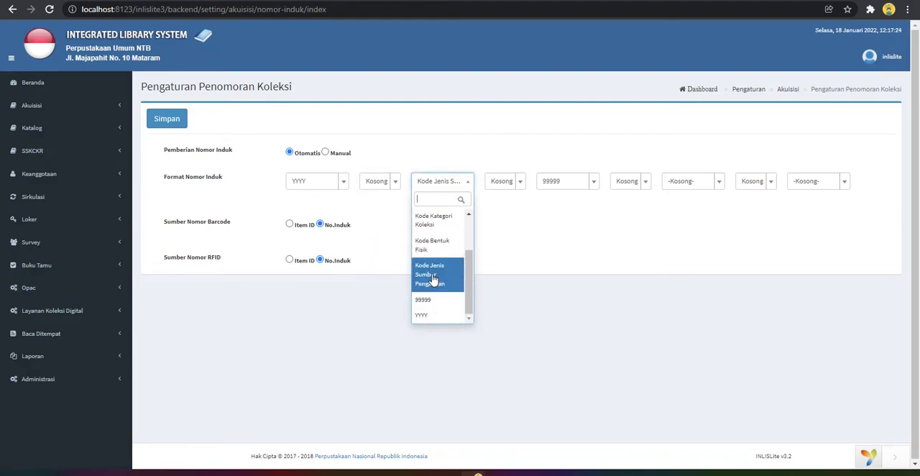
click(431, 279)
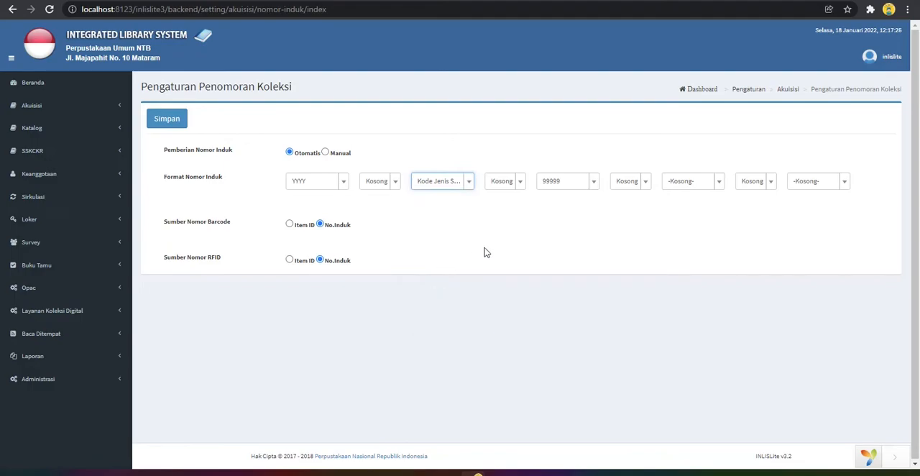
Set the second separator to Kosong and the third element of Format Nomor Induk to 99999, and save the numbering settings
click(511, 184)
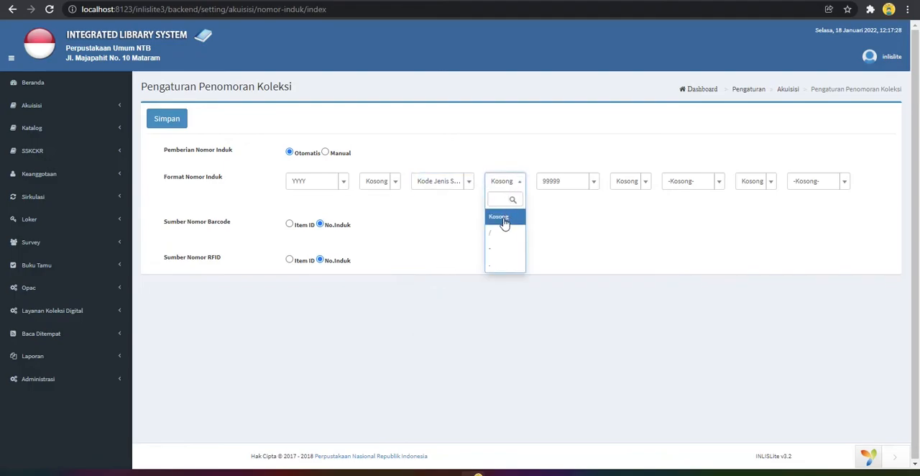
click(503, 219)
click(595, 185)
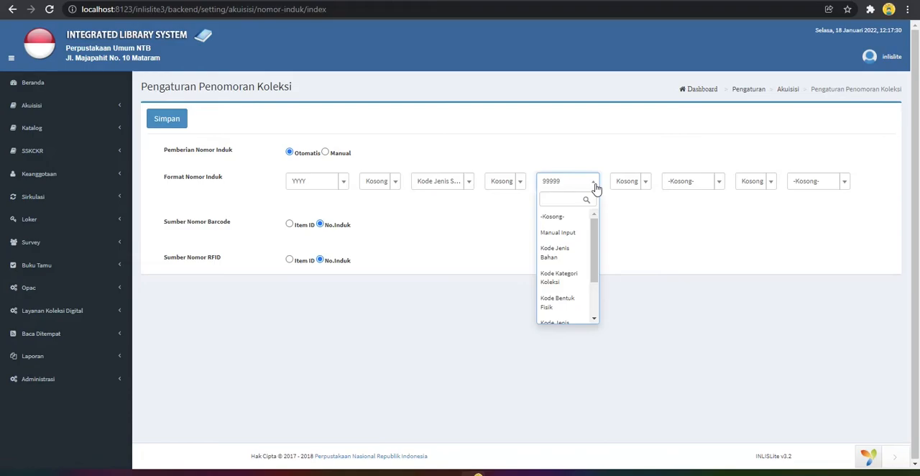
drag(595, 237, 593, 276)
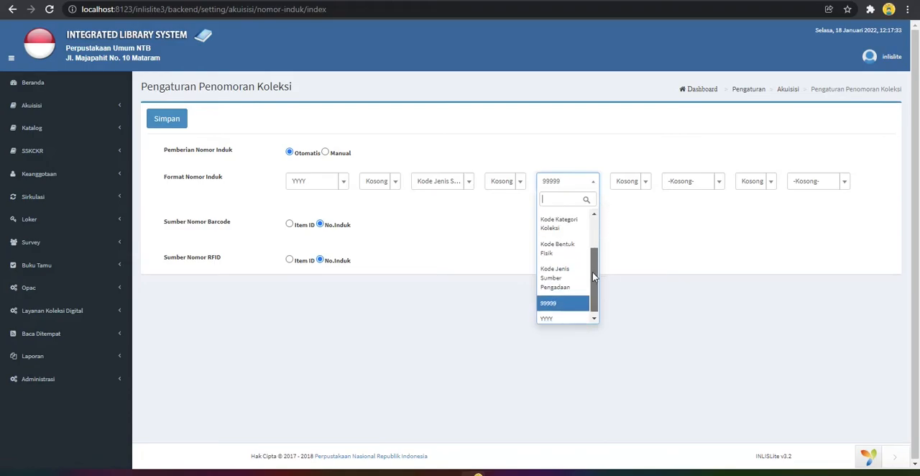
click(555, 304)
click(408, 212)
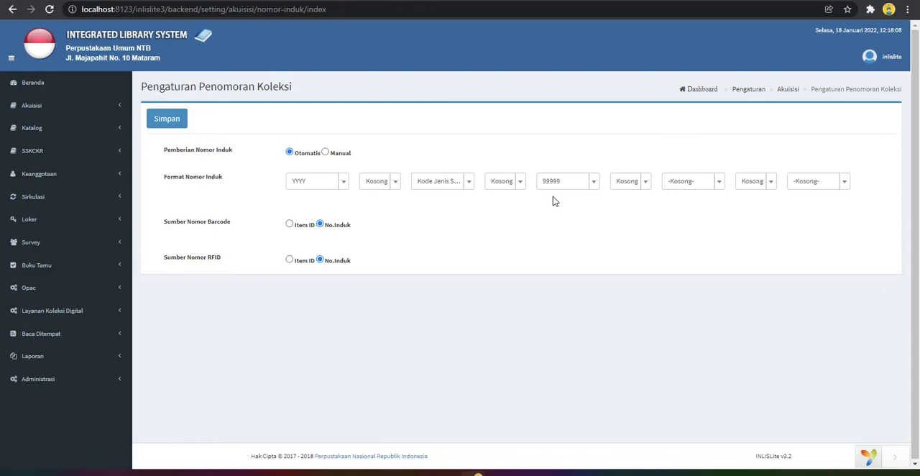
click(179, 127)
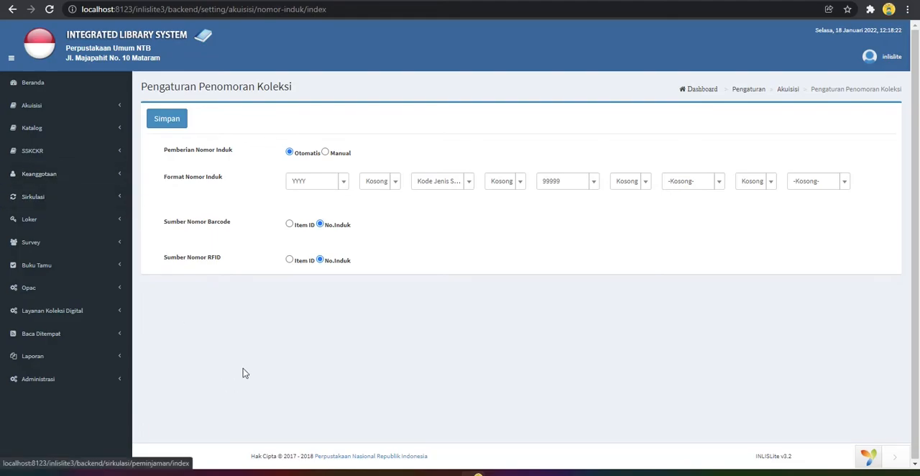
Open the Kartu Anggota settings in the Pengaturan Keanggotaan group of Administrasi
click(118, 381)
scroll(232, 359, down, 2)
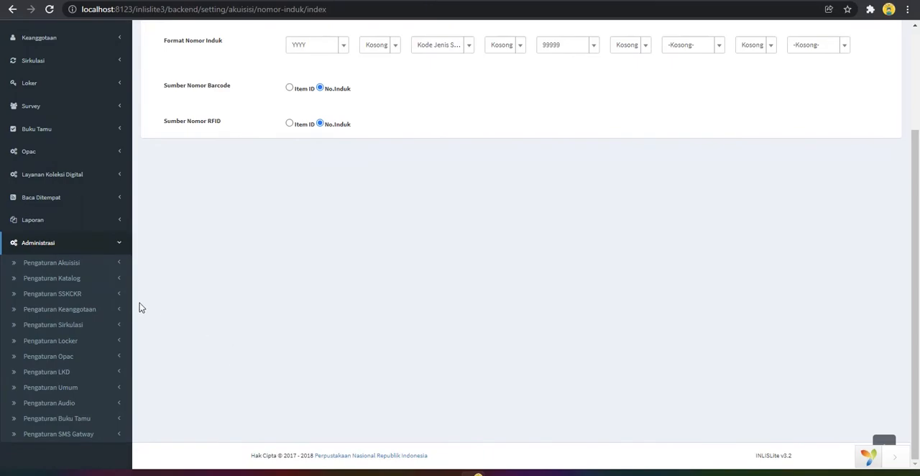
click(107, 311)
scroll(214, 308, down, 2)
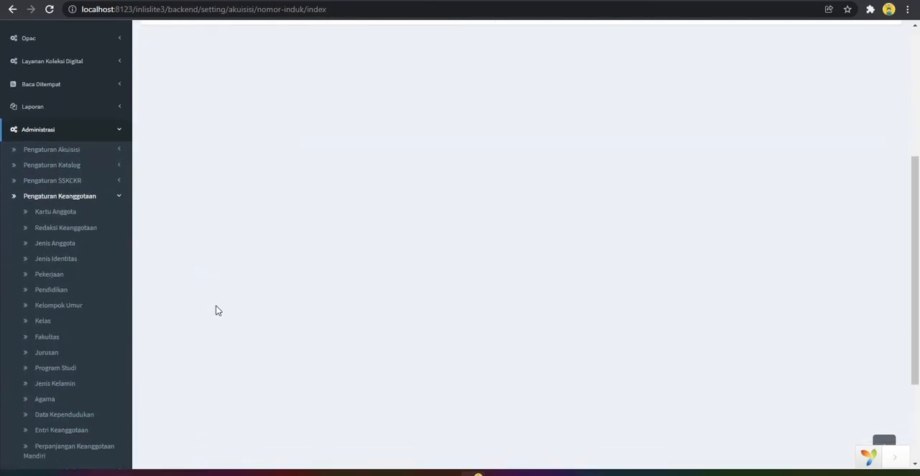
click(68, 209)
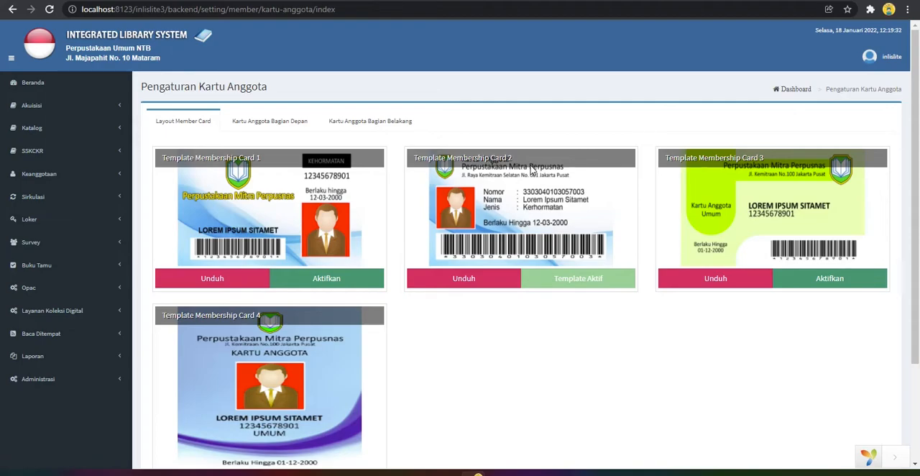
click(465, 285)
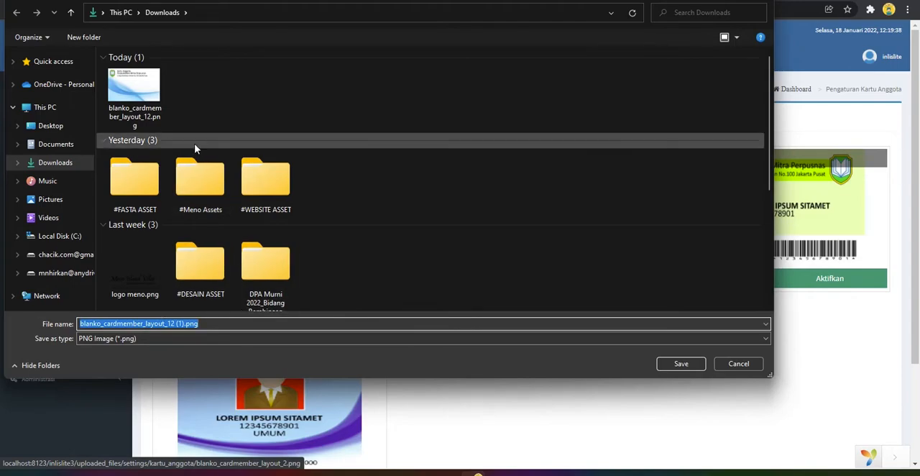
click(132, 87)
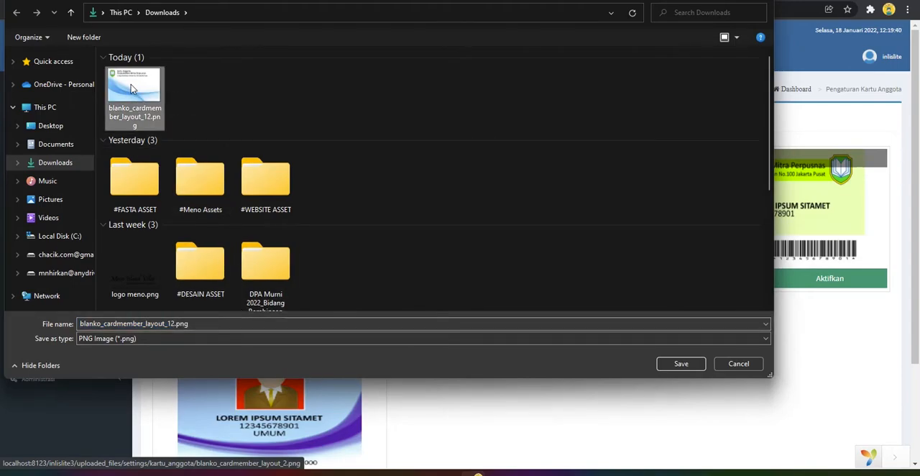
click(740, 365)
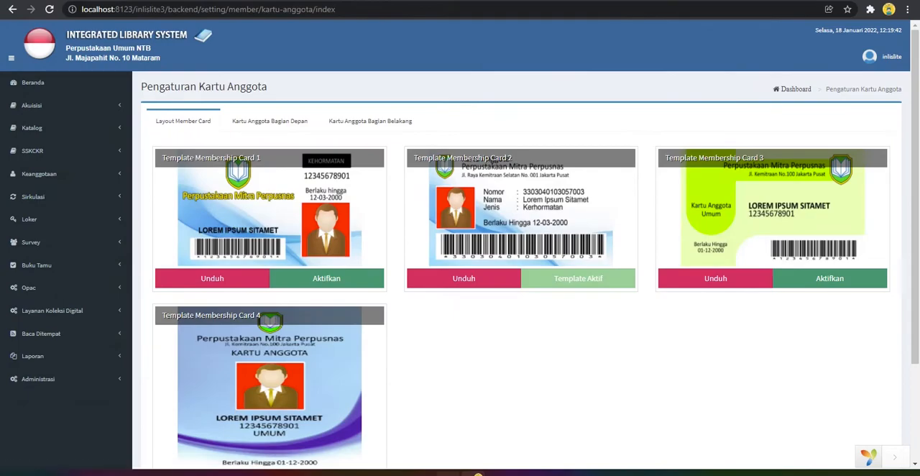
Open the blank membership card image blanko_cardmember_layout_12.png from the Downloads folder in File Explorer
click(477, 474)
double_click(319, 229)
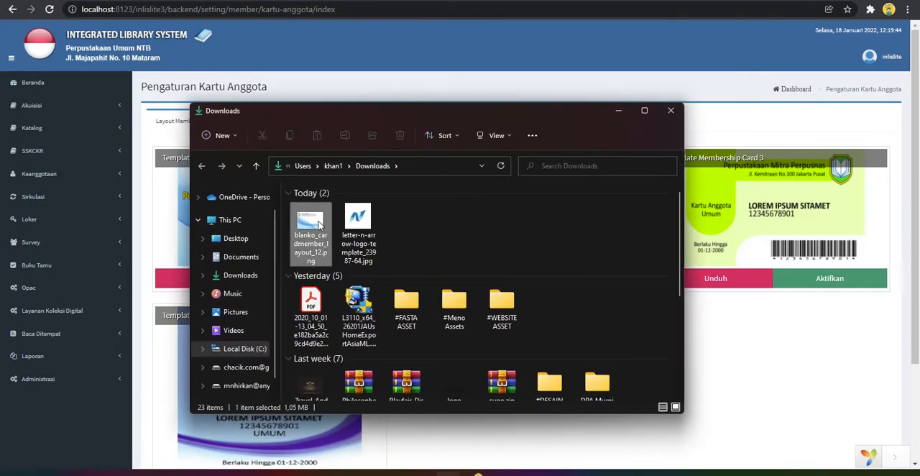
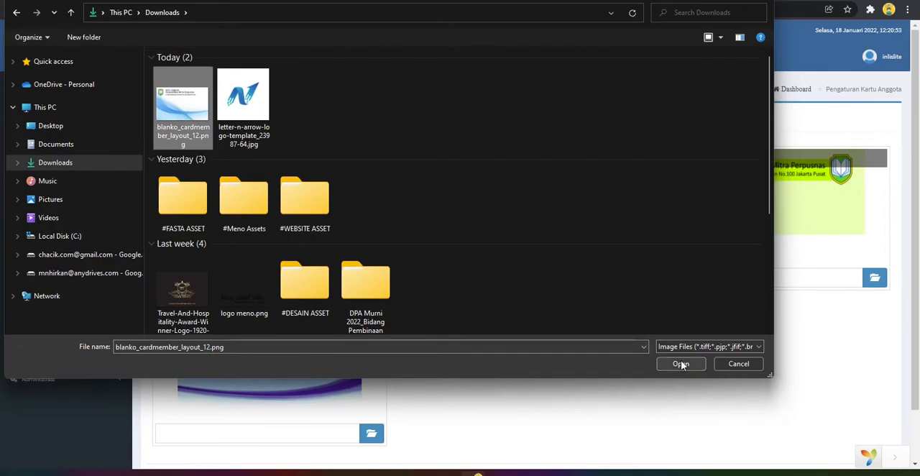
Upload blanko_cardmember_layout_12.png as the front image of Template Membership Card 2
click(680, 362)
click(588, 279)
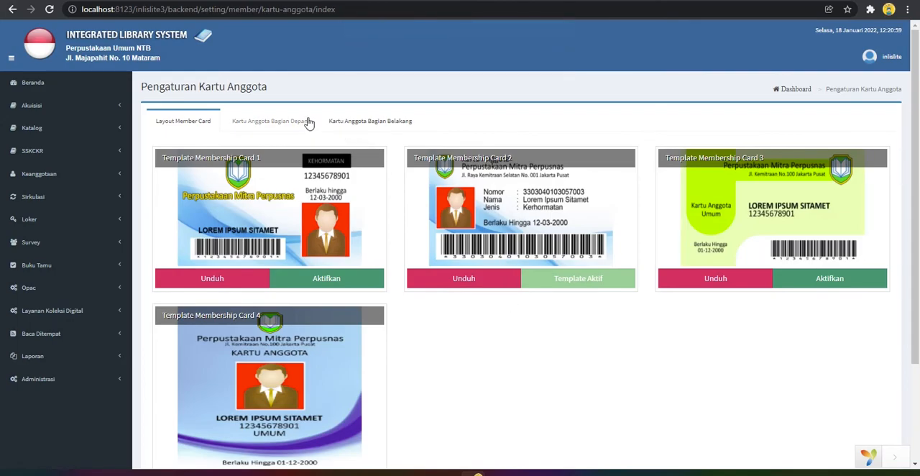
Review the back-side text and background image of the membership card, and return to the card layout templates
click(376, 127)
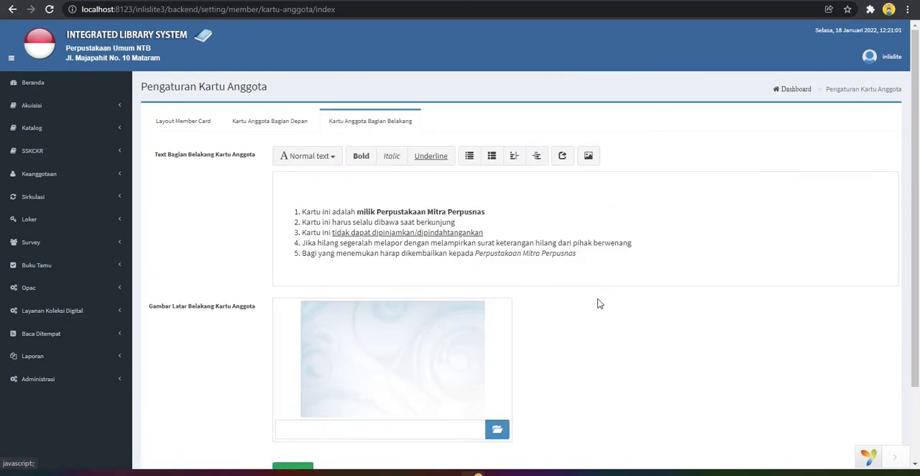
drag(295, 212, 589, 254)
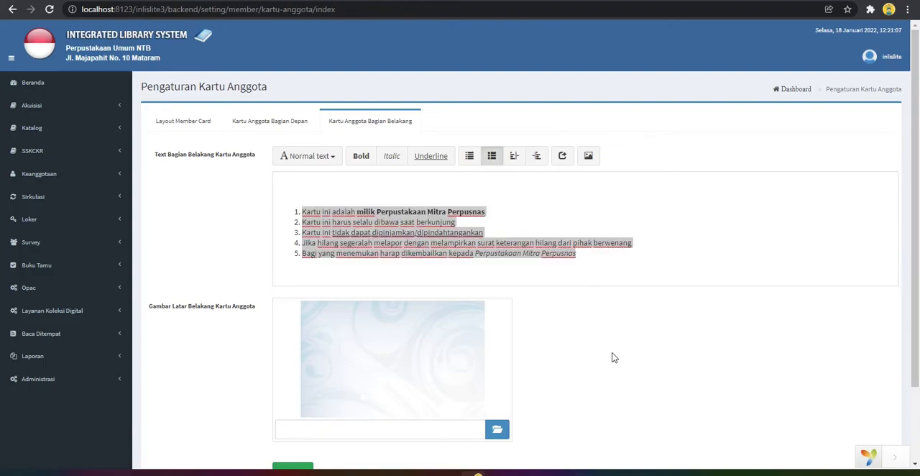
scroll(394, 359, down, 1)
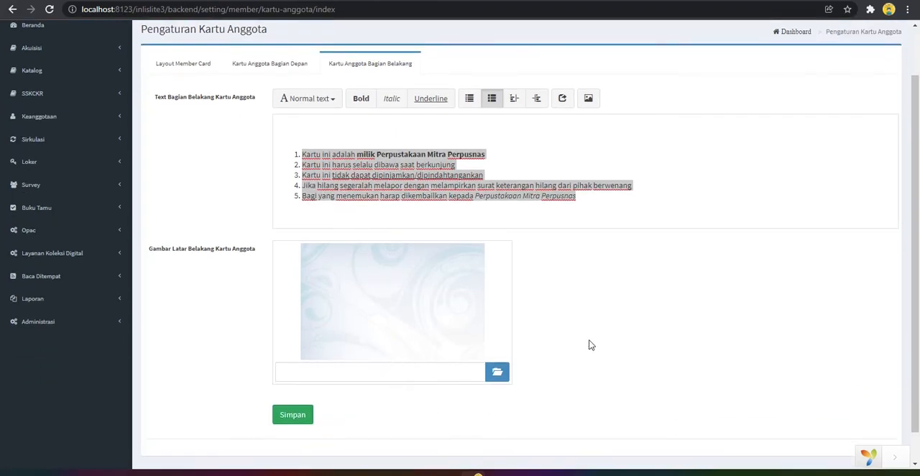
click(585, 197)
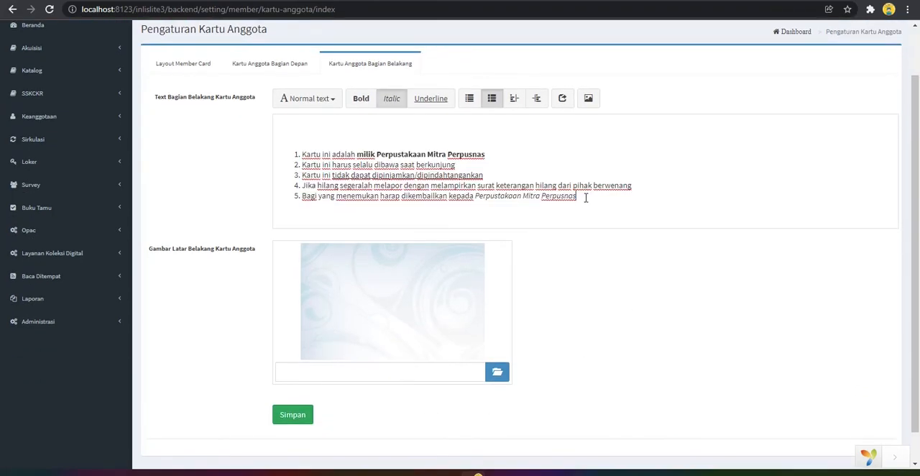
scroll(624, 289, up, 1)
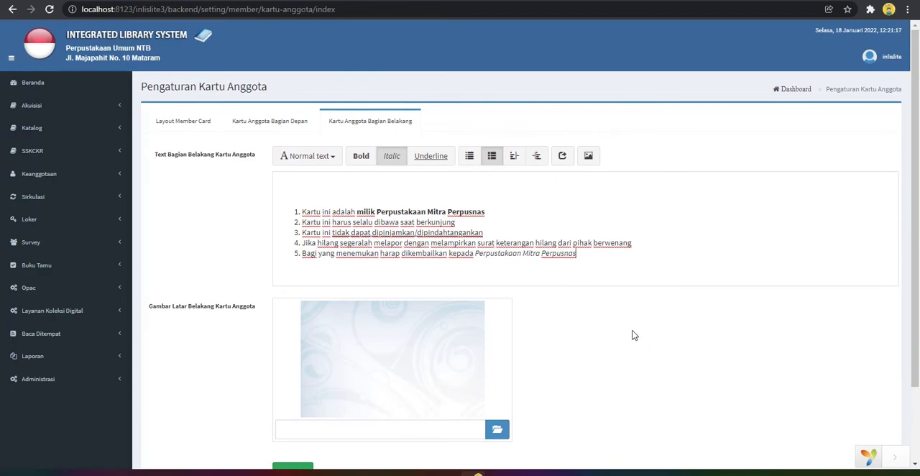
click(168, 120)
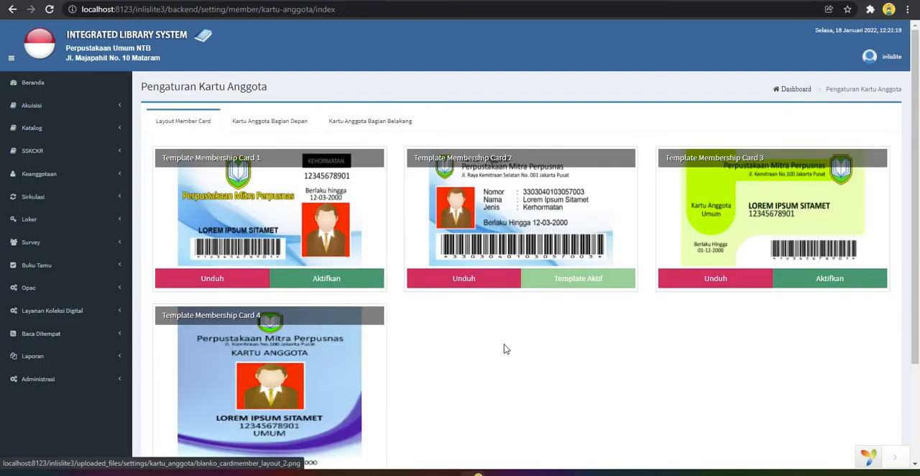
Open the Entri Keanggotaan settings in the Pengaturan Keanggotaan group of Administrasi
click(48, 386)
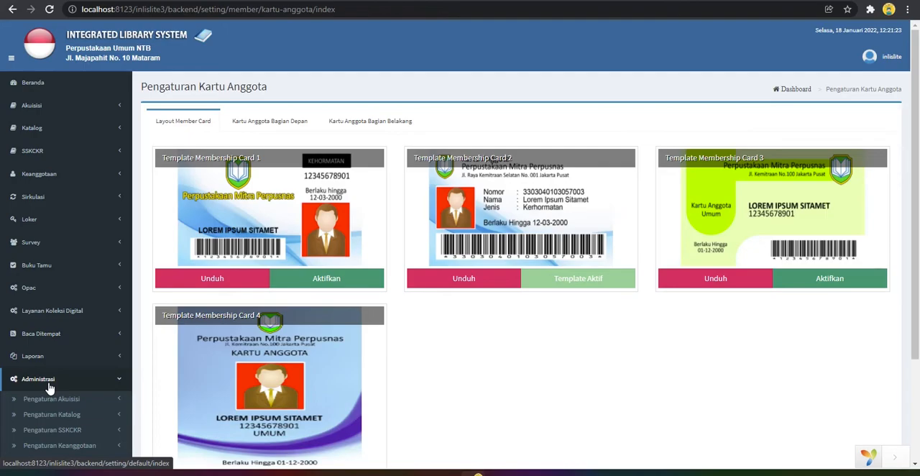
scroll(48, 388, down, 2)
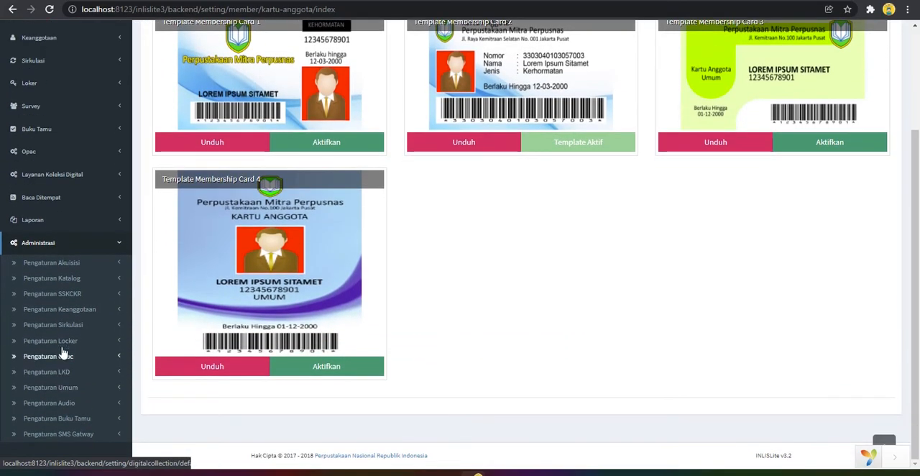
click(79, 314)
scroll(88, 353, down, 2)
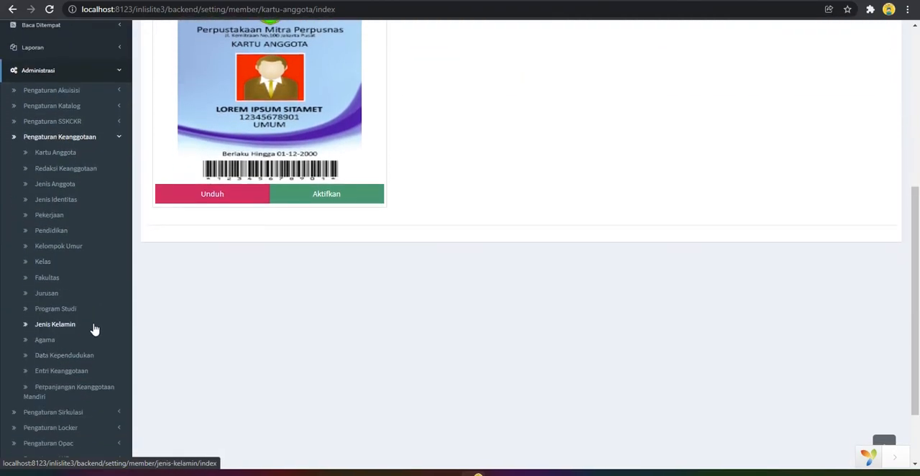
click(72, 371)
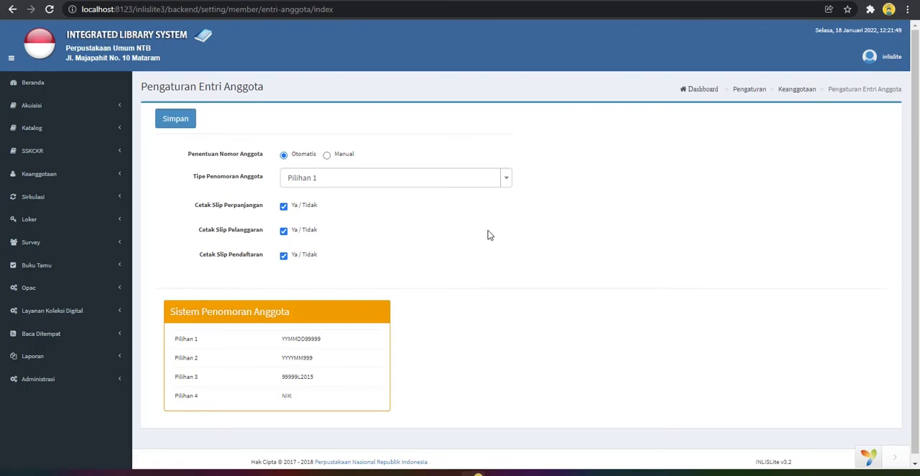
Compare the Manual and Otomatis member number options and examine the formats listed under Sistem Penomoran Anggota
click(327, 155)
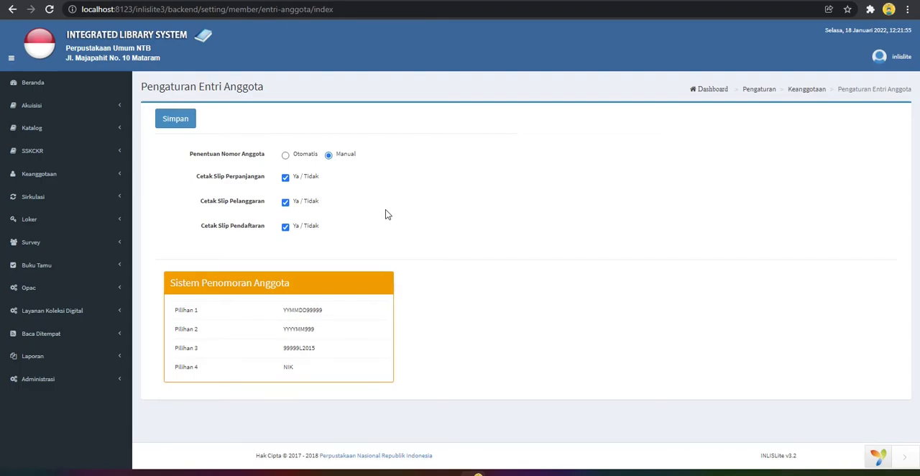
click(300, 157)
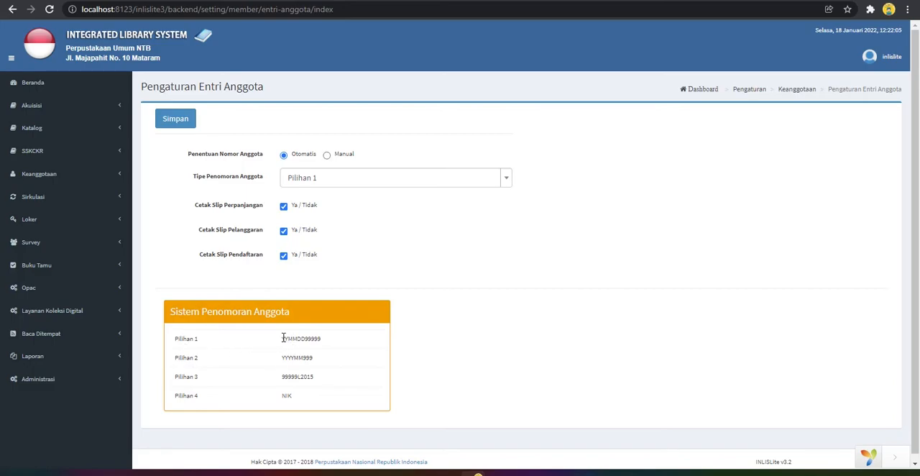
drag(288, 338, 293, 360)
click(299, 378)
drag(295, 396, 263, 400)
drag(175, 396, 279, 397)
Set Tipe Penomoran Anggota to Pilihan 4 and save the member entry settings
click(359, 184)
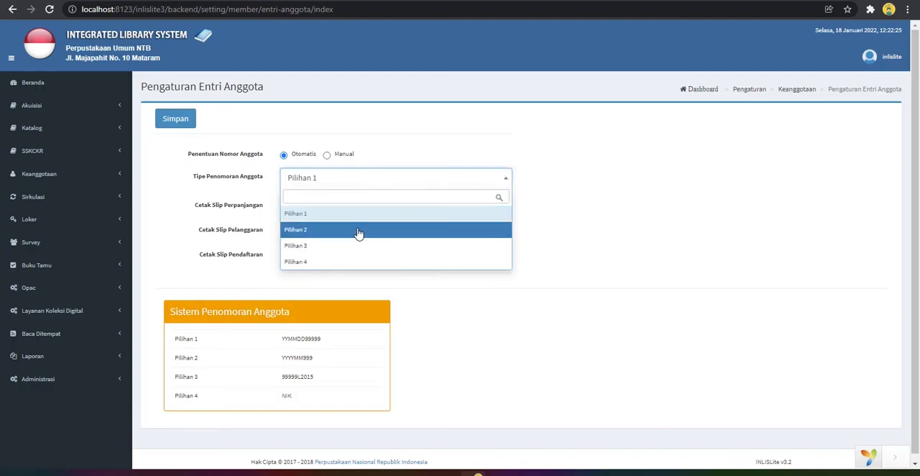
click(351, 263)
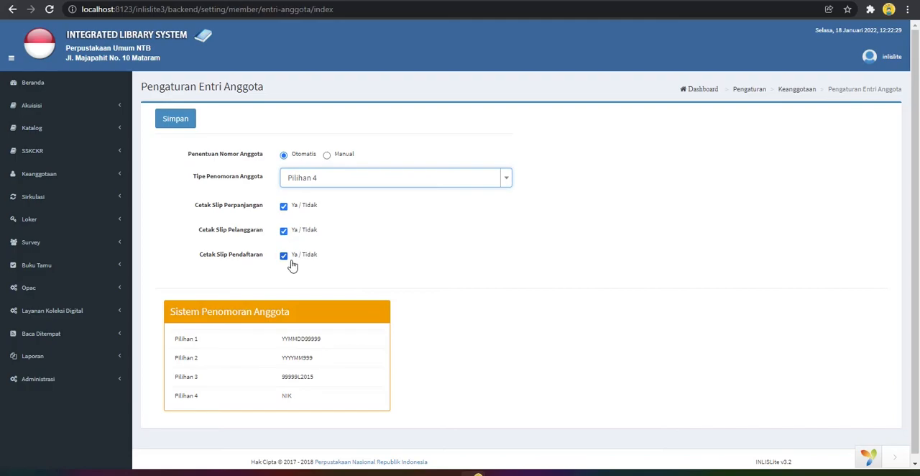
click(170, 123)
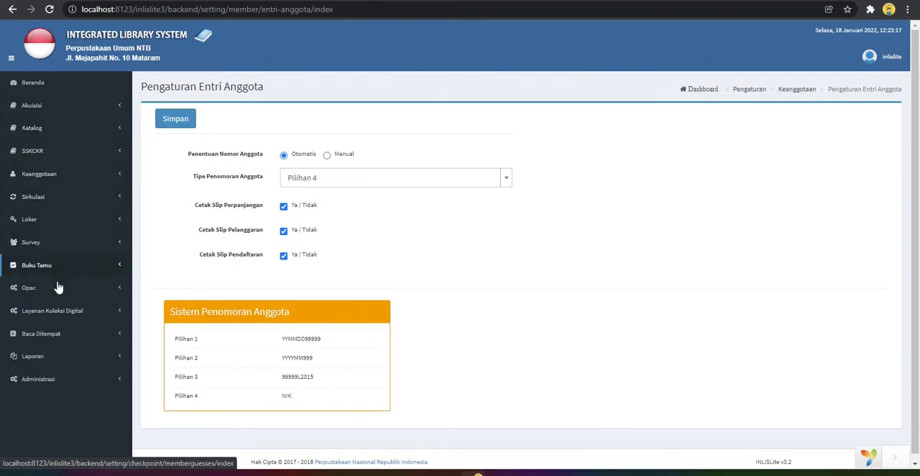
click(121, 379)
scroll(122, 248, down, 3)
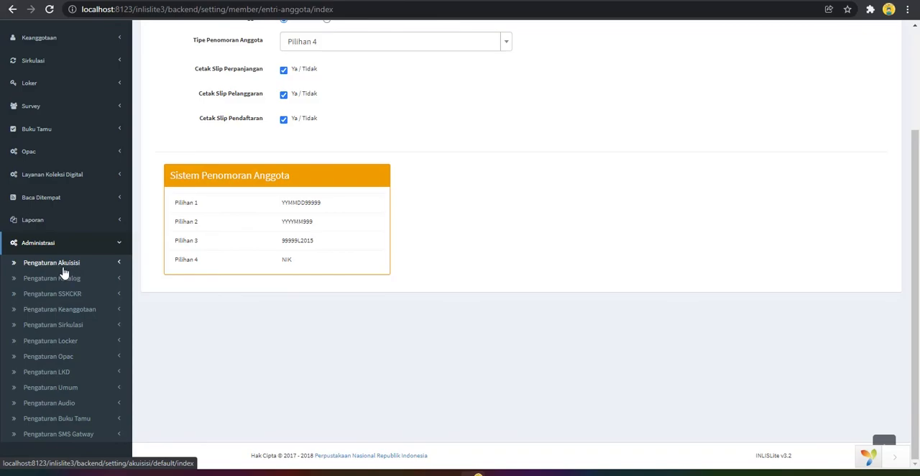
click(119, 265)
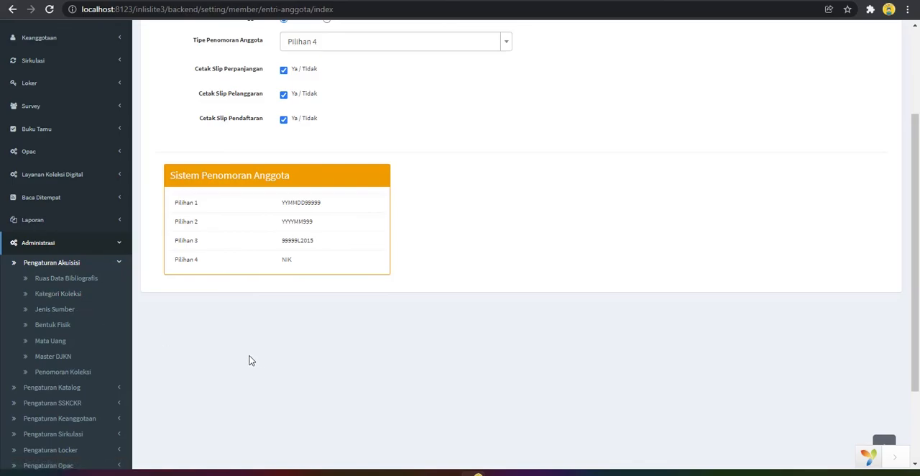
click(118, 263)
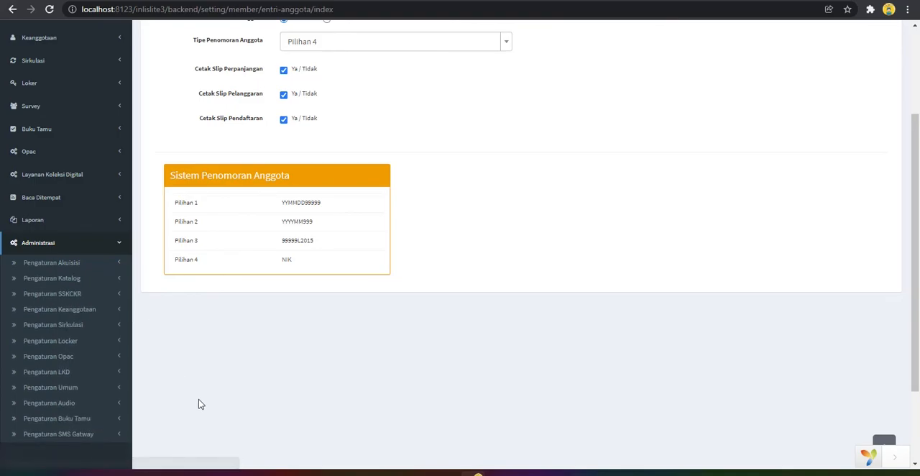
scroll(237, 406, up, 3)
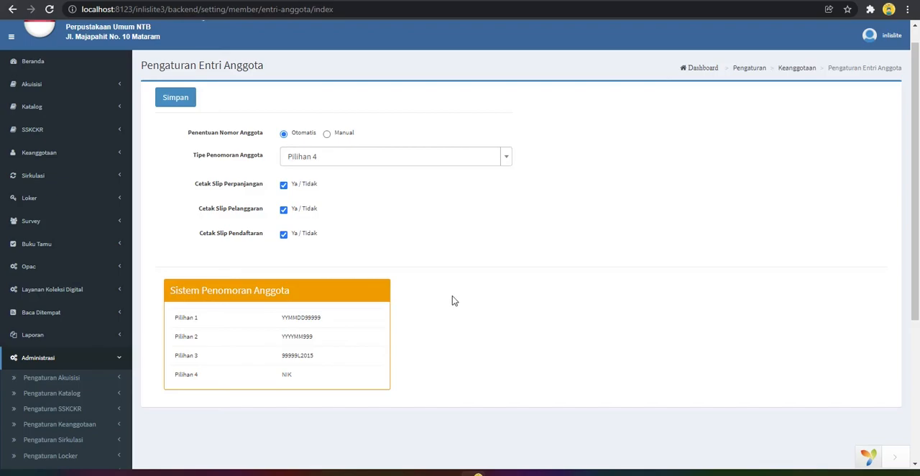
Return to the Beranda dashboard and log out of the back office account
click(63, 67)
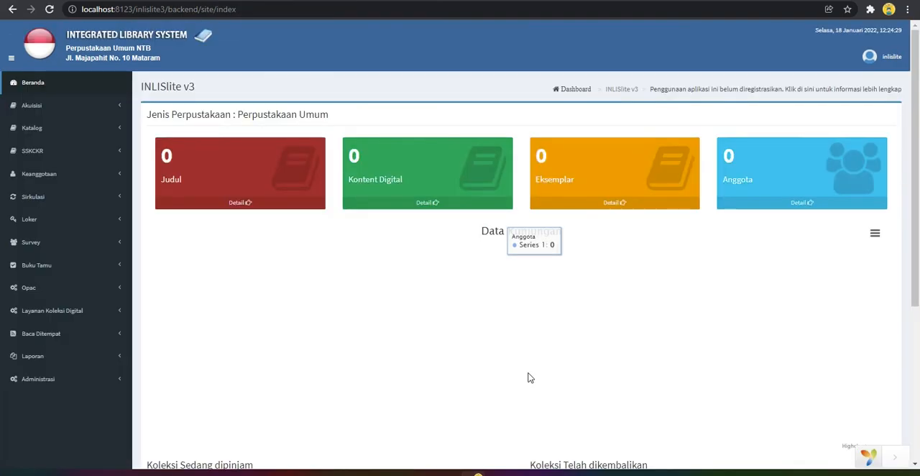
click(884, 56)
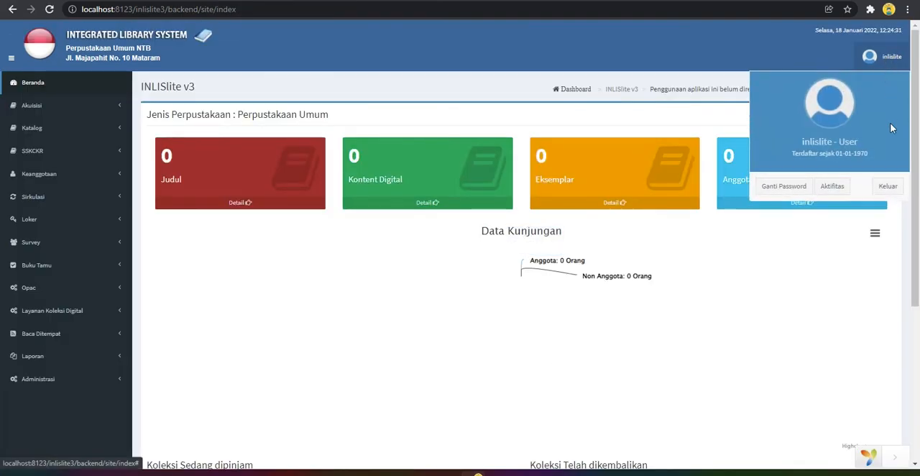
click(889, 188)
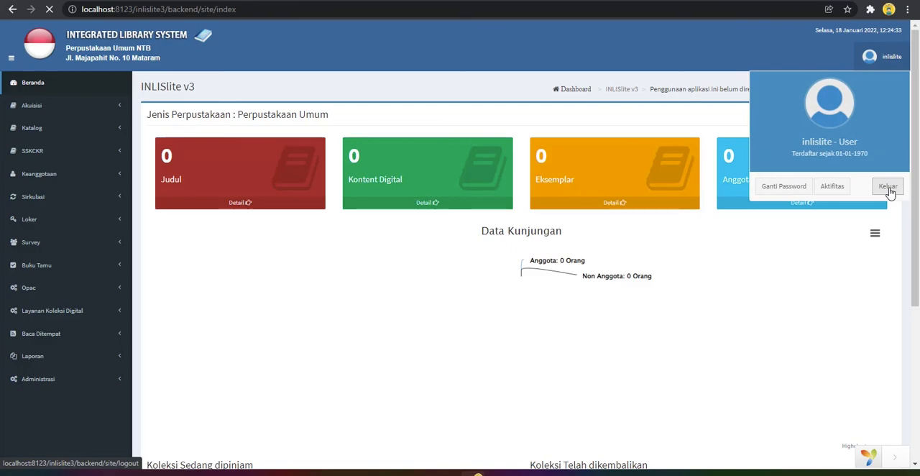